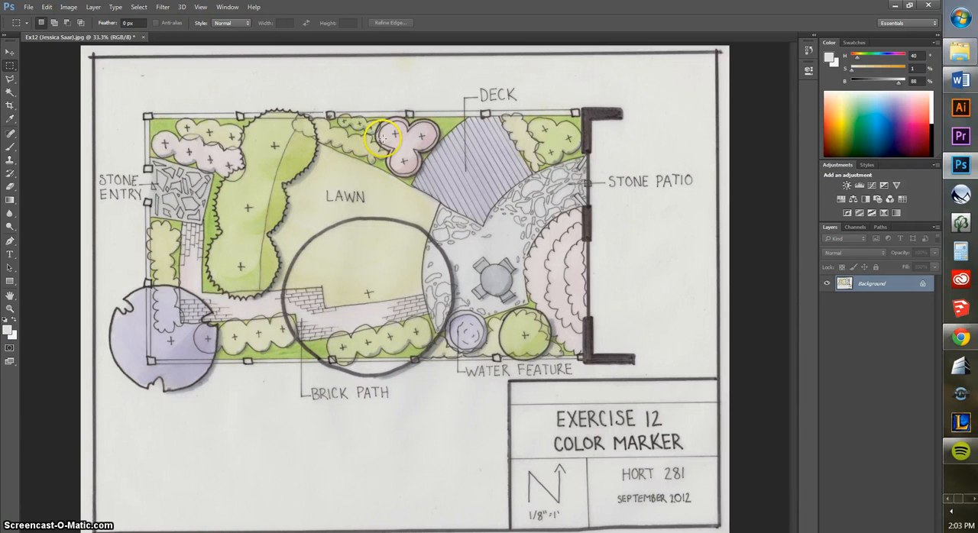
Crop the scanned drawing tightly around the garden plan, cutting away the border frame, title block and outer margins
left_click(11, 106)
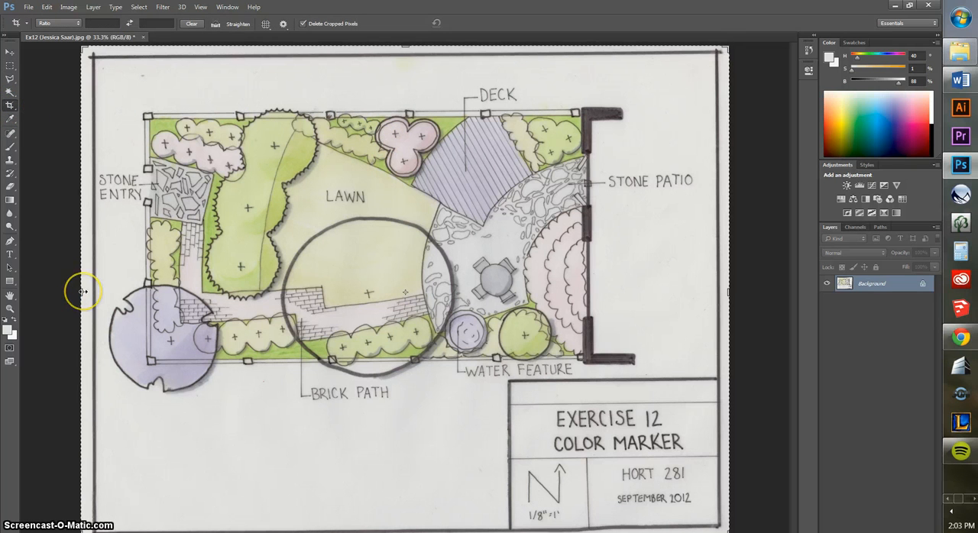
left_click_drag(83, 291, 93, 291)
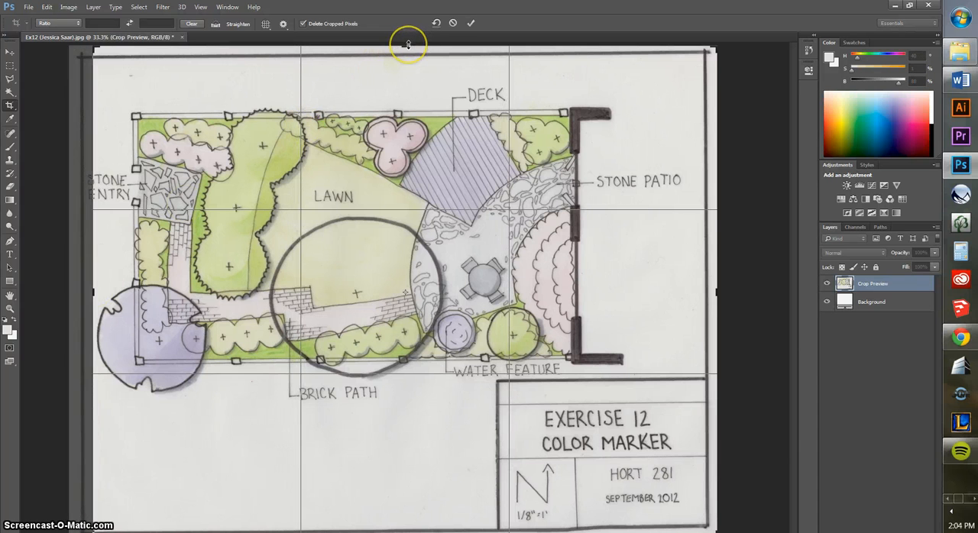
left_click_drag(408, 49, 405, 76)
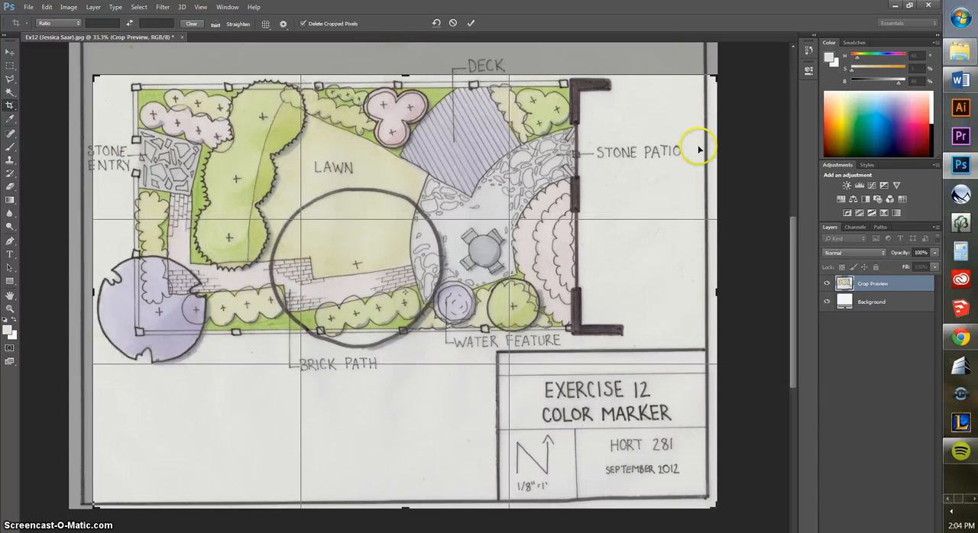
left_click_drag(718, 295, 714, 292)
left_click_drag(402, 510, 401, 439)
key("Return")
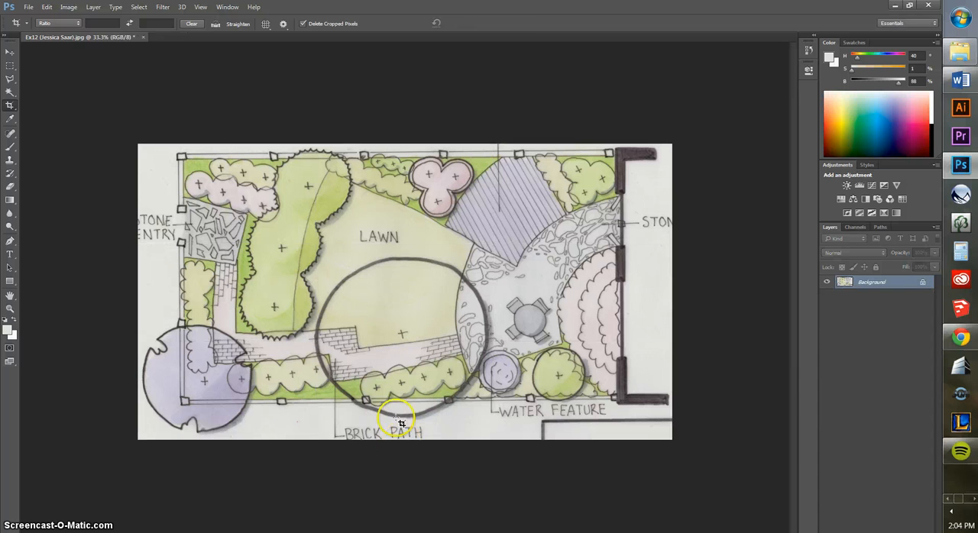
Select the STONE ENTRY label beside the plan with a rectangular marquee, covering both lines of text
left_click(10, 73)
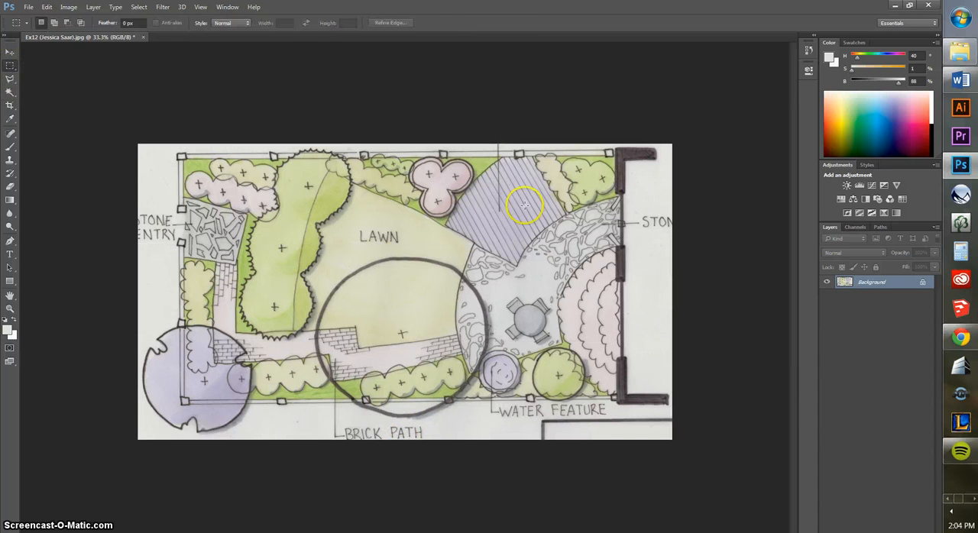
left_click(601, 396)
left_click(10, 308)
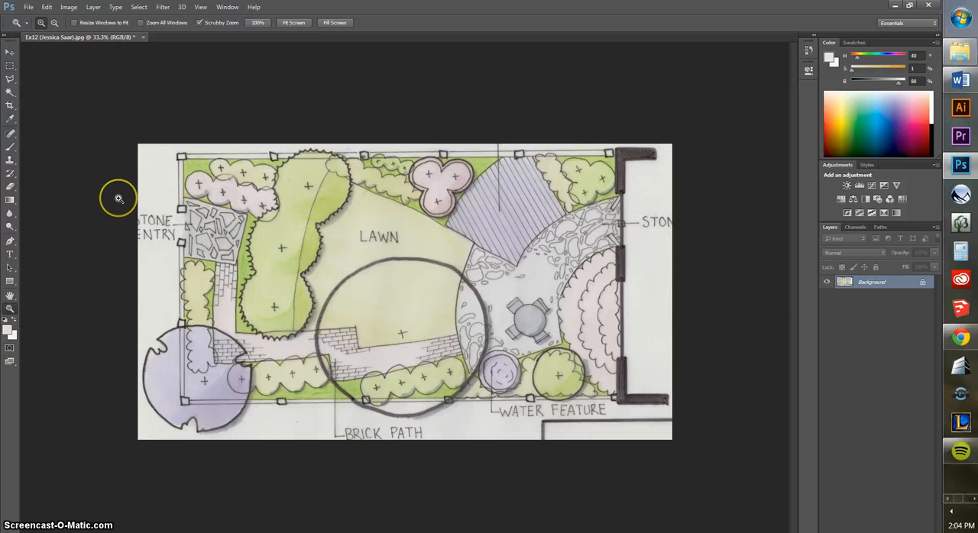
left_click_drag(119, 199, 186, 204)
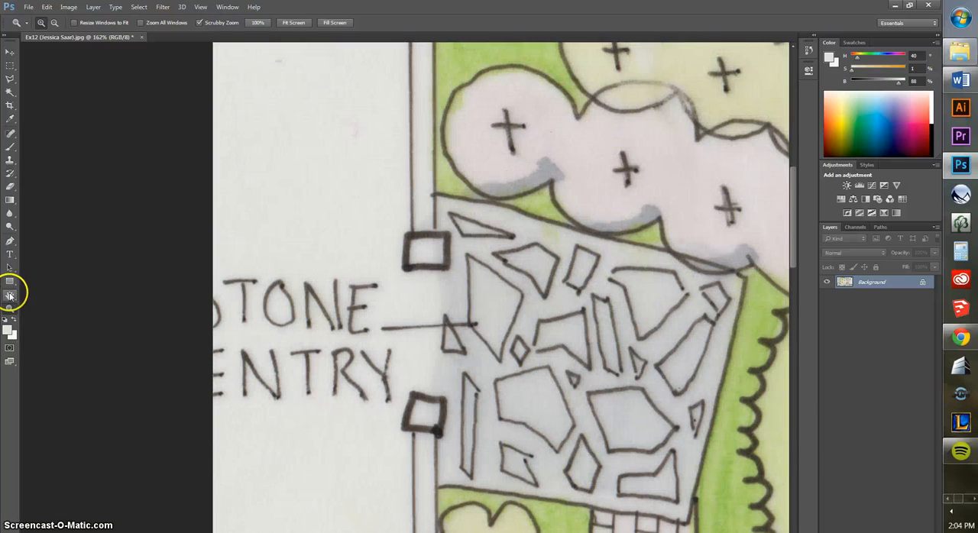
left_click(9, 295)
scroll(493, 345, "down", 3)
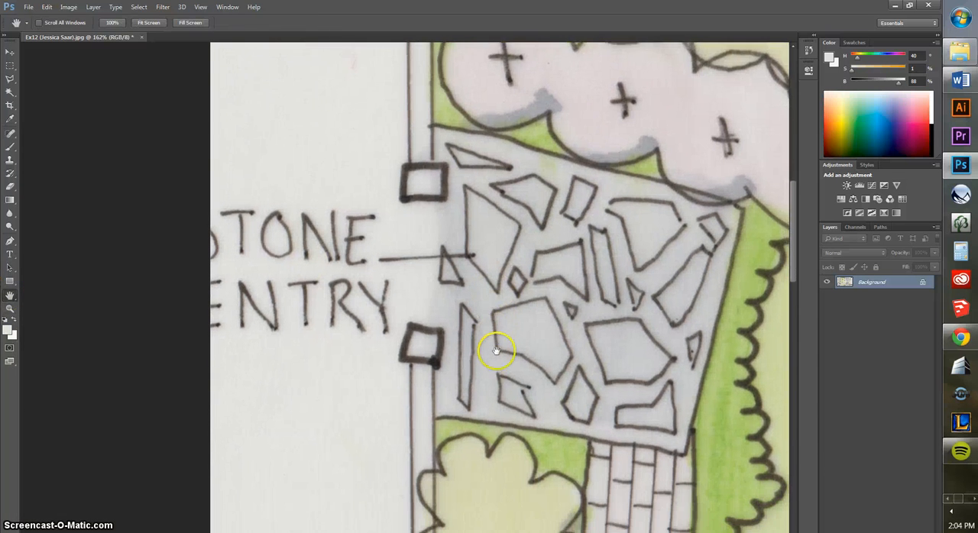
left_click(10, 65)
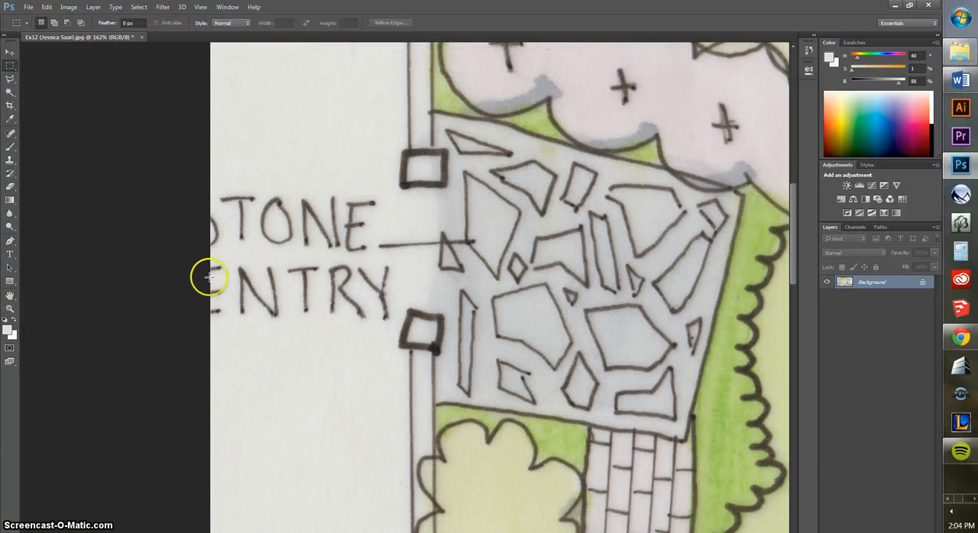
left_click_drag(197, 176, 395, 328)
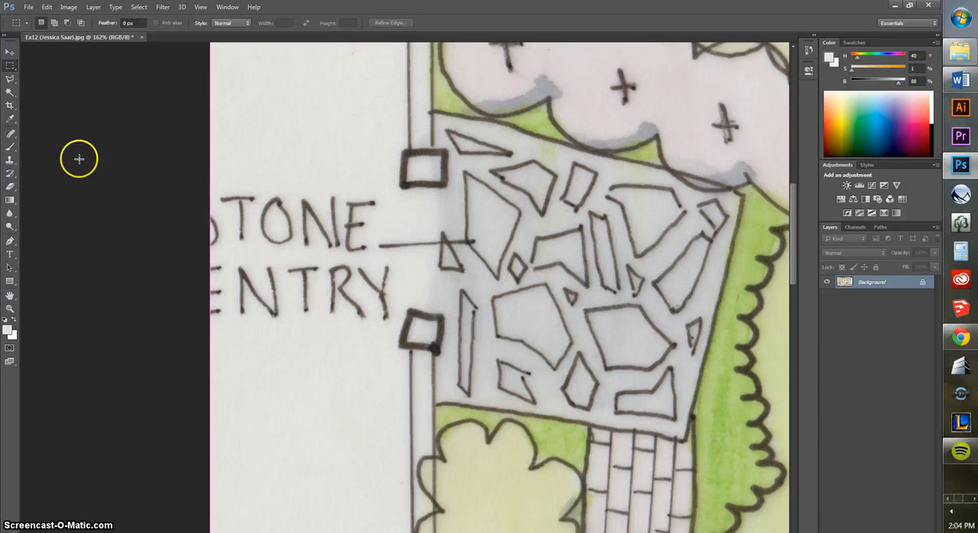
Add the leader line between the STONE ENTRY label and the paving to the selection with the Polygonal Lasso
left_click(10, 80)
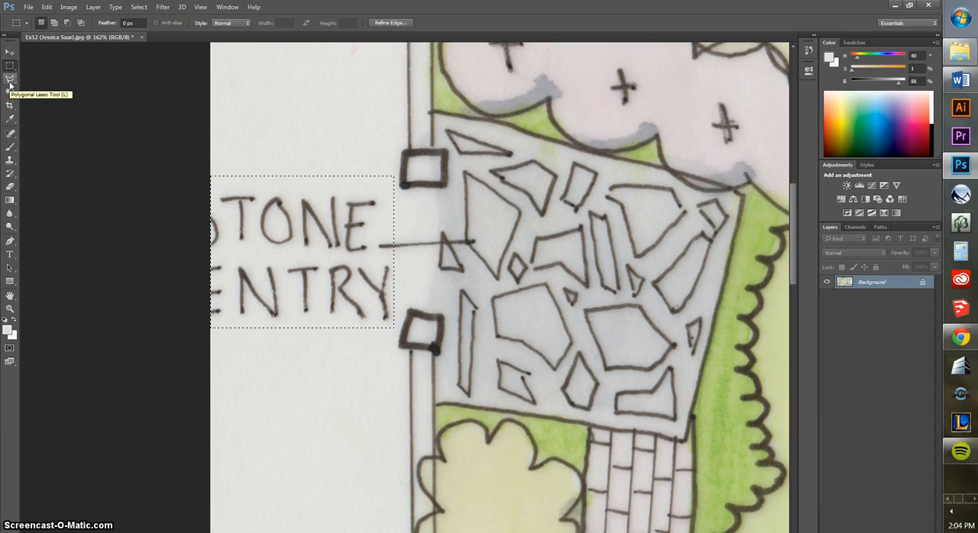
left_click(10, 82)
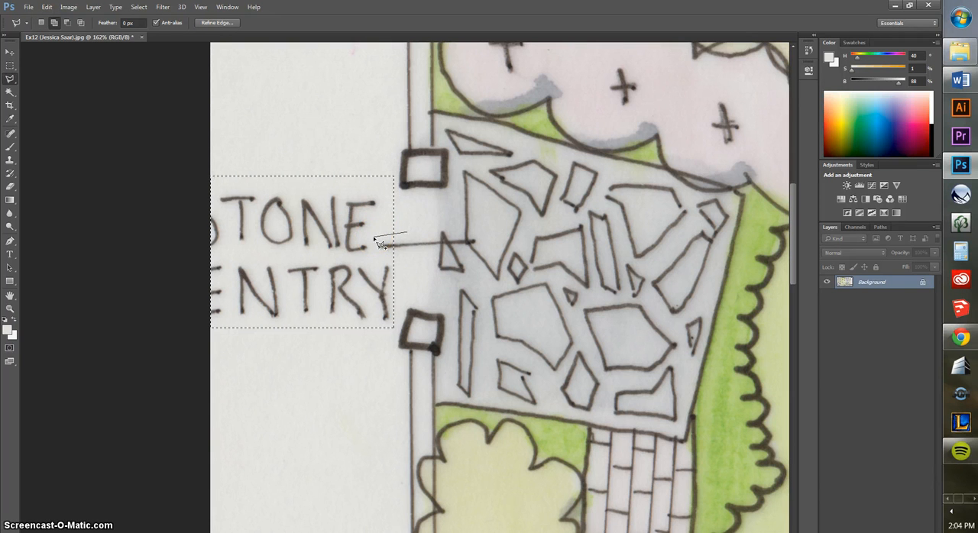
left_click(438, 242)
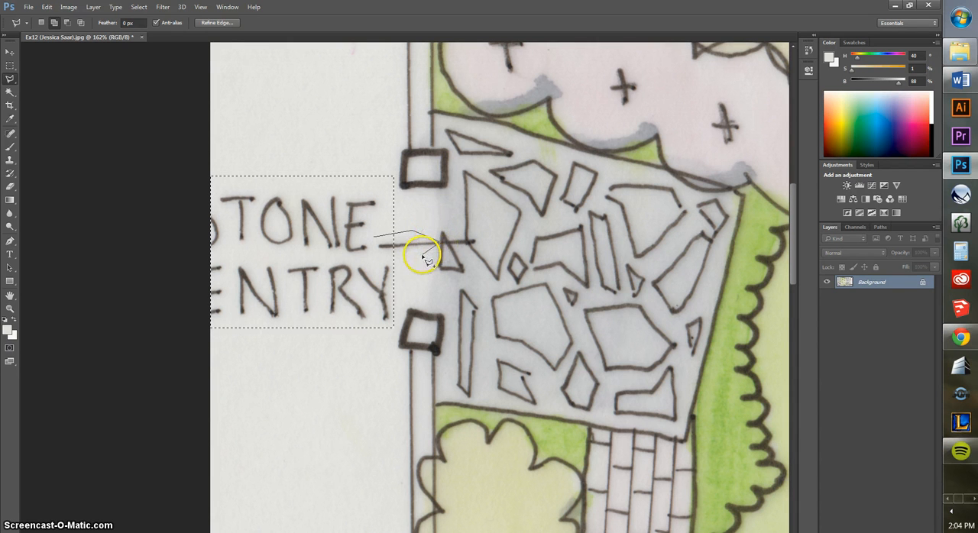
left_click(386, 243)
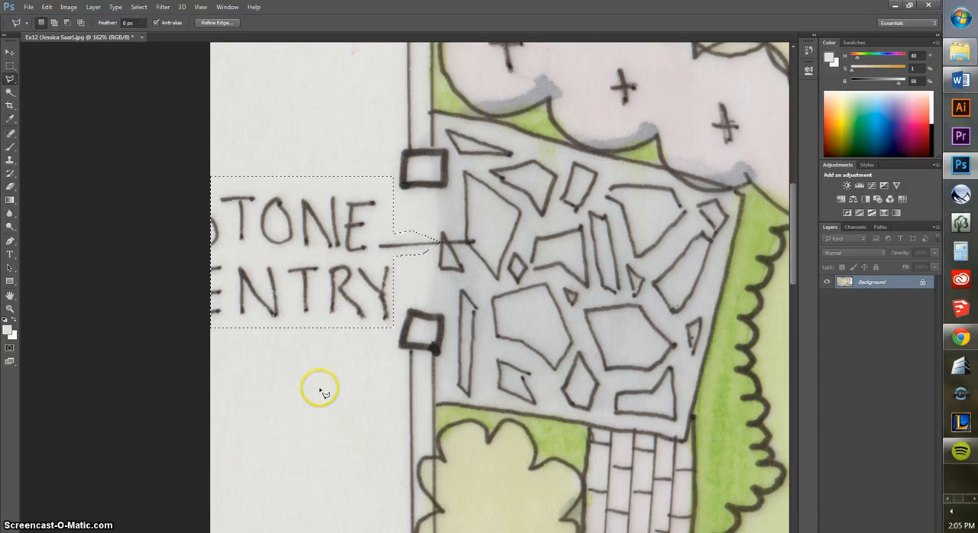
Sample the blank paper colour, fill the label selection with the foreground colour at 100% opacity, and deselect
left_click(10, 120)
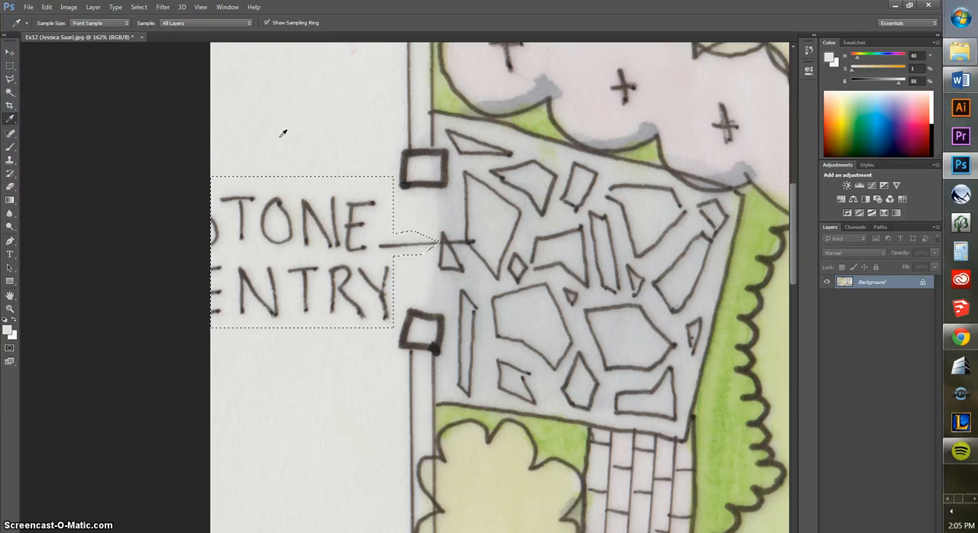
left_click(47, 7)
left_click(60, 158)
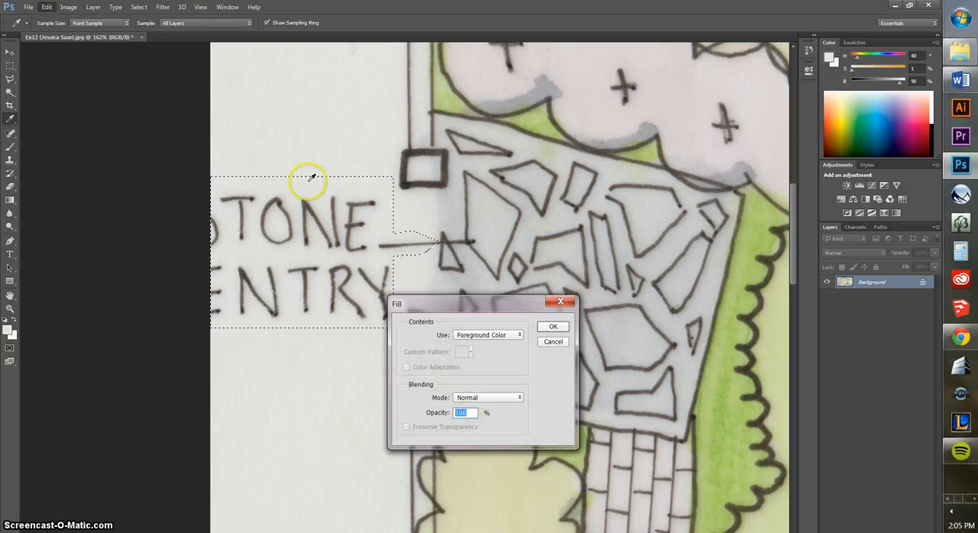
left_click(552, 327)
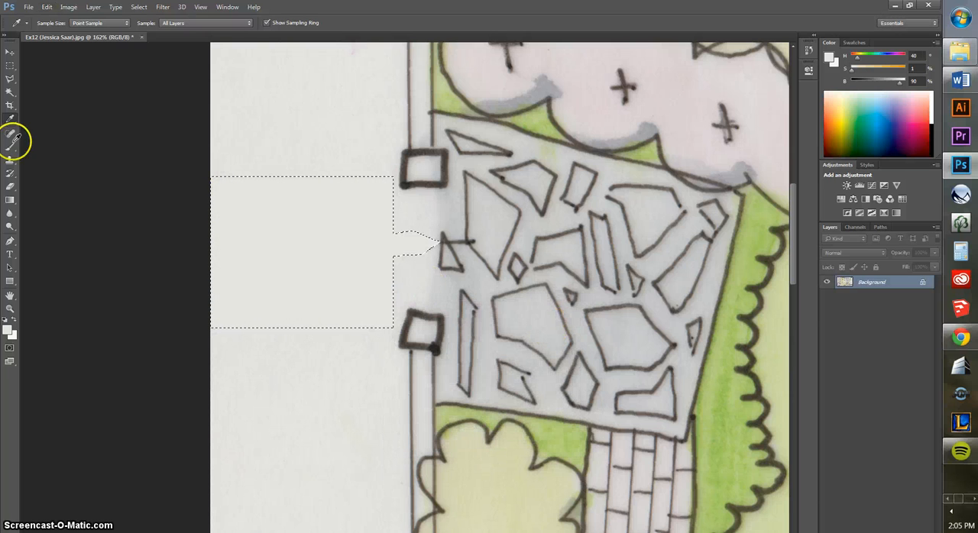
left_click(10, 66)
left_click(278, 133)
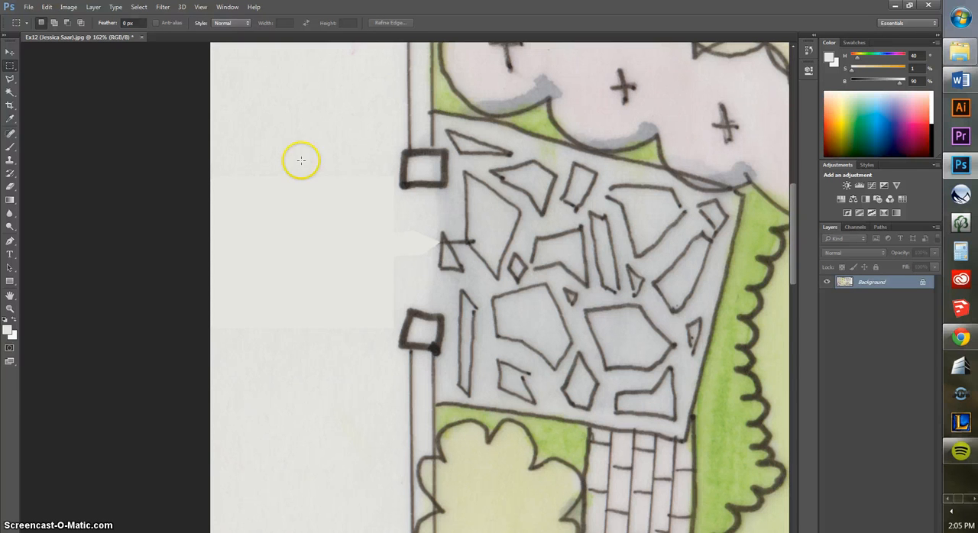
Outline the leftover leader line end over the entry stones with the Polygonal Lasso, following the stone edges
left_click(10, 79)
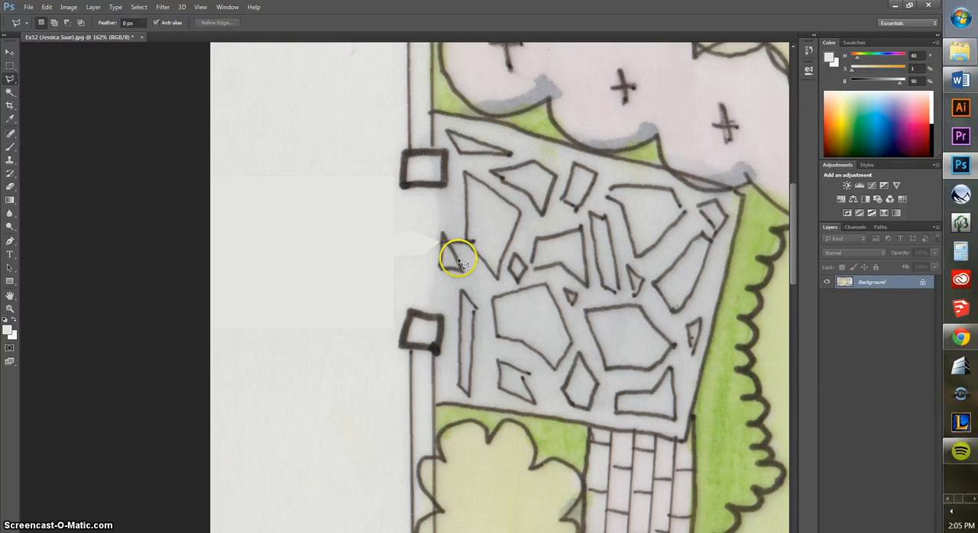
left_click(462, 246)
left_click(468, 238)
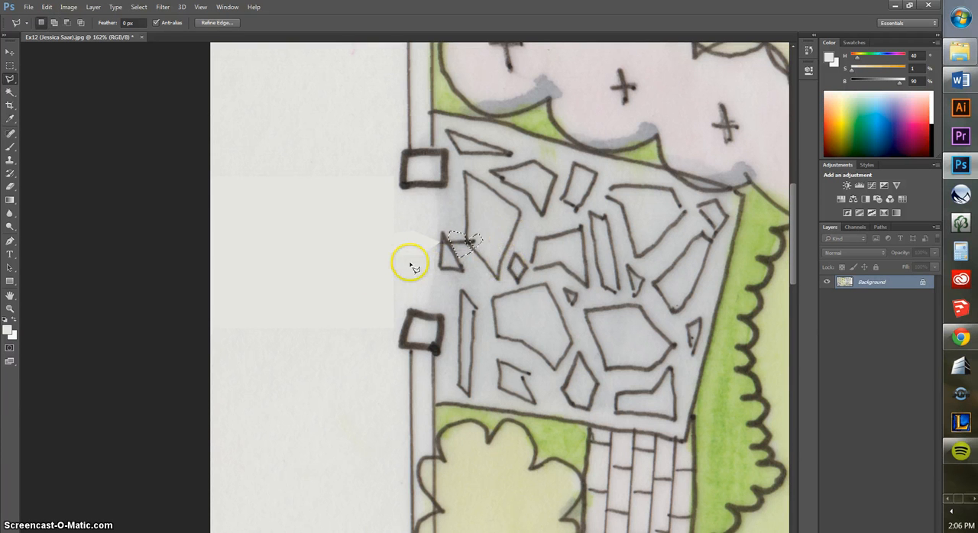
Sample the grey of the adjacent entry stone, fill the small selection with it at 100% opacity, and deselect
left_click(10, 119)
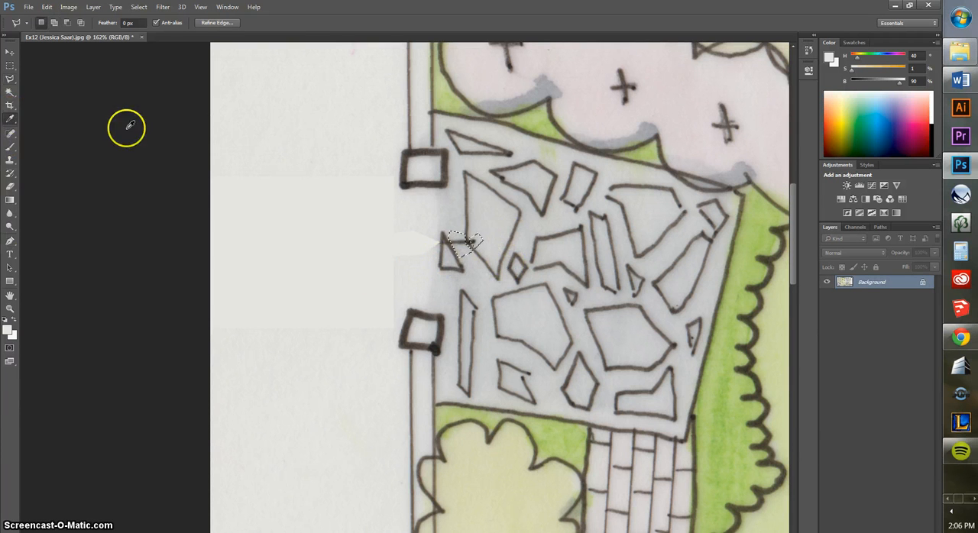
left_click(495, 216)
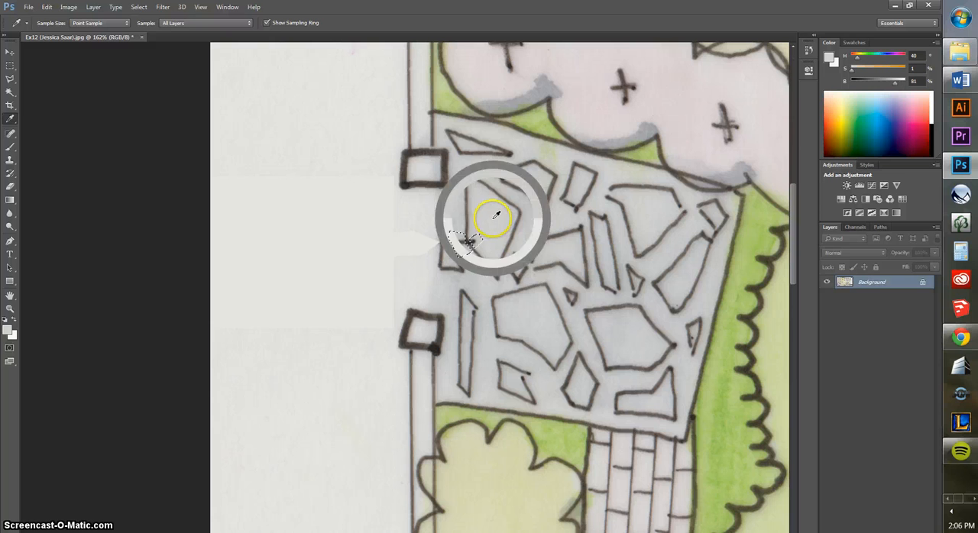
left_click(46, 7)
left_click(76, 157)
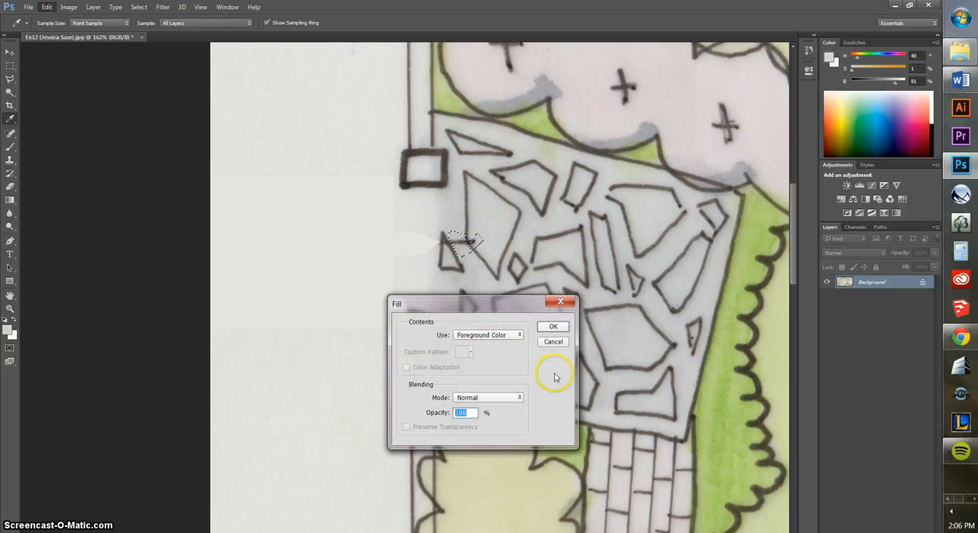
left_click(560, 326)
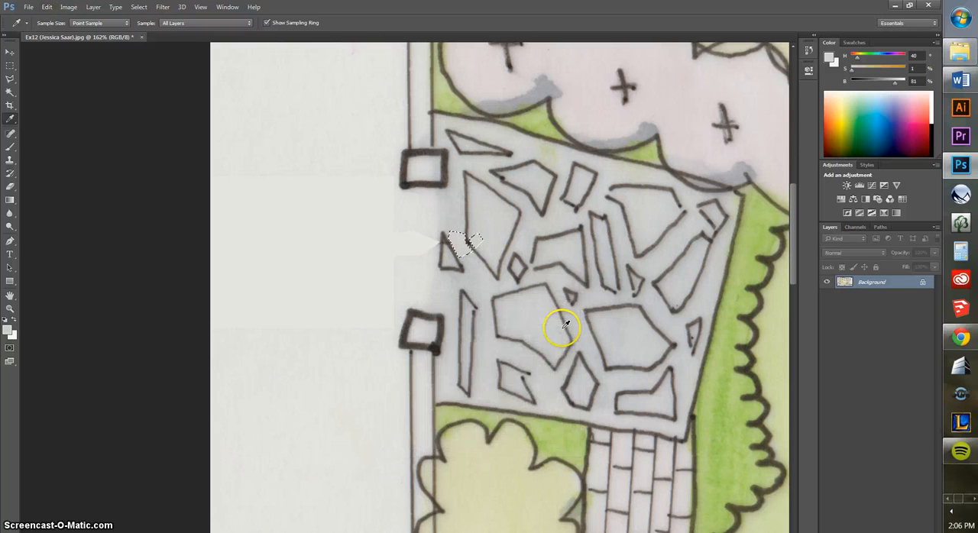
left_click(10, 66)
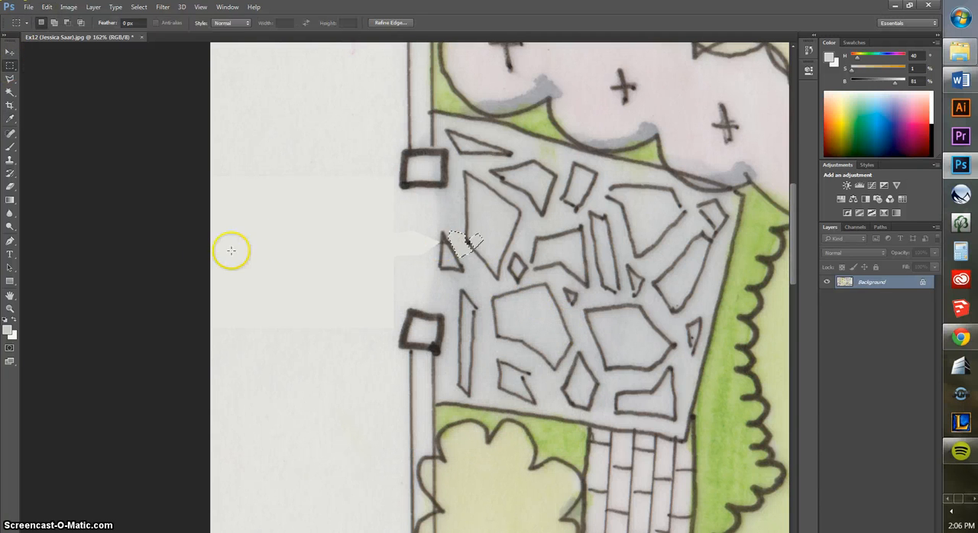
left_click(191, 256)
Select the deck leader line segments above and between the two upper fence lines with combined rectangular marquees
left_click(10, 295)
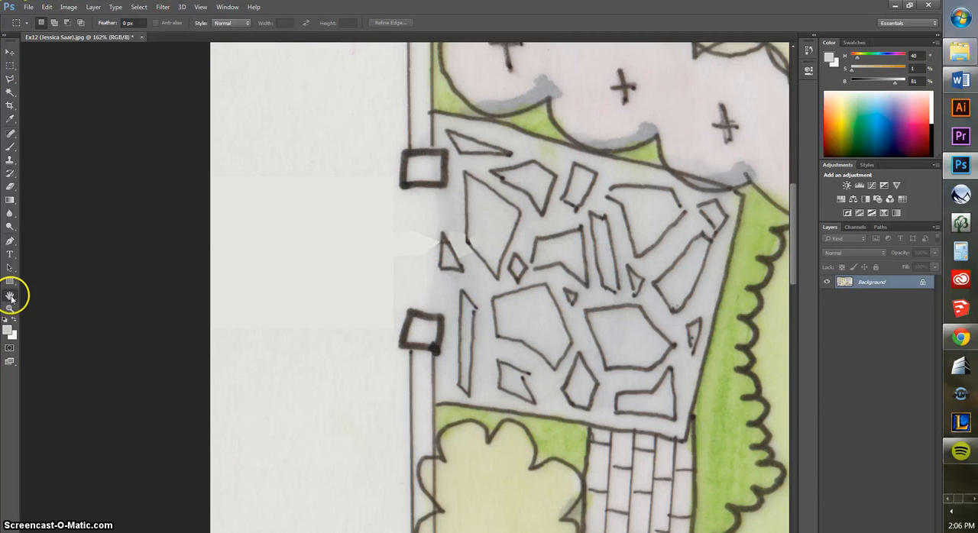
left_click_drag(525, 272, 462, 305)
key("ctrl+minus")
key("ctrl+minus")
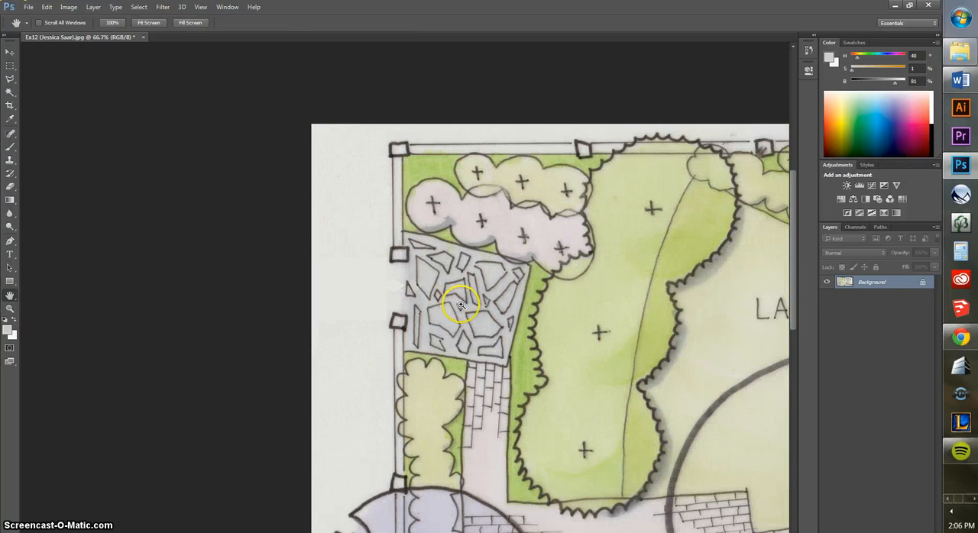
mouse_move(637, 326)
left_mouse_down()
mouse_move(414, 290)
mouse_move(393, 310)
mouse_move(319, 321)
left_mouse_up()
left_click_drag(581, 309, 578, 349)
left_click_drag(558, 157, 556, 197)
key("ctrl+plus")
key("ctrl+plus")
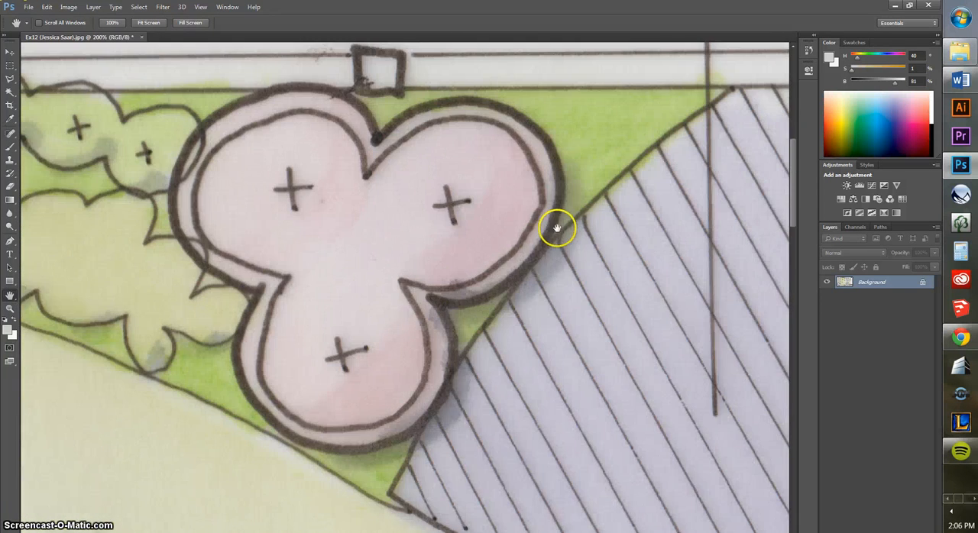
left_click_drag(669, 186, 507, 291)
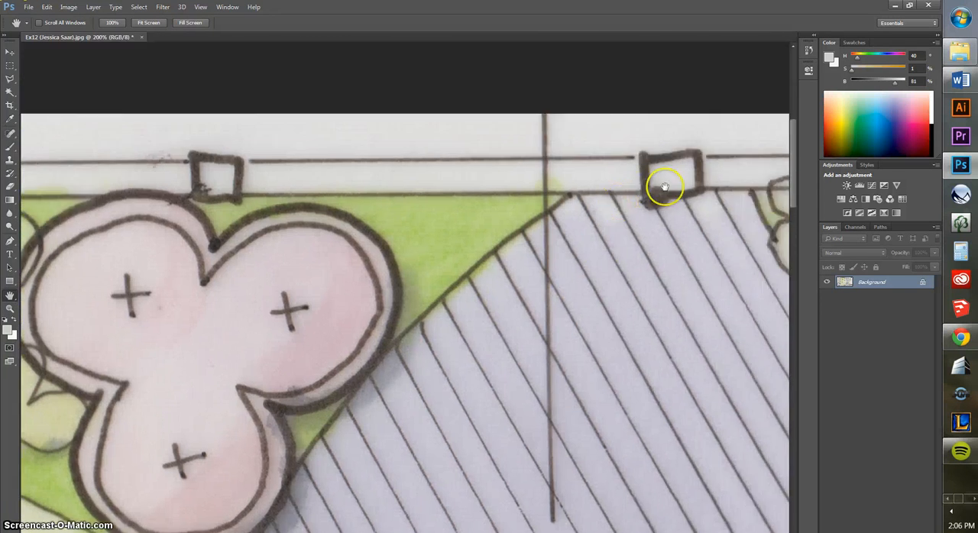
left_click(9, 68)
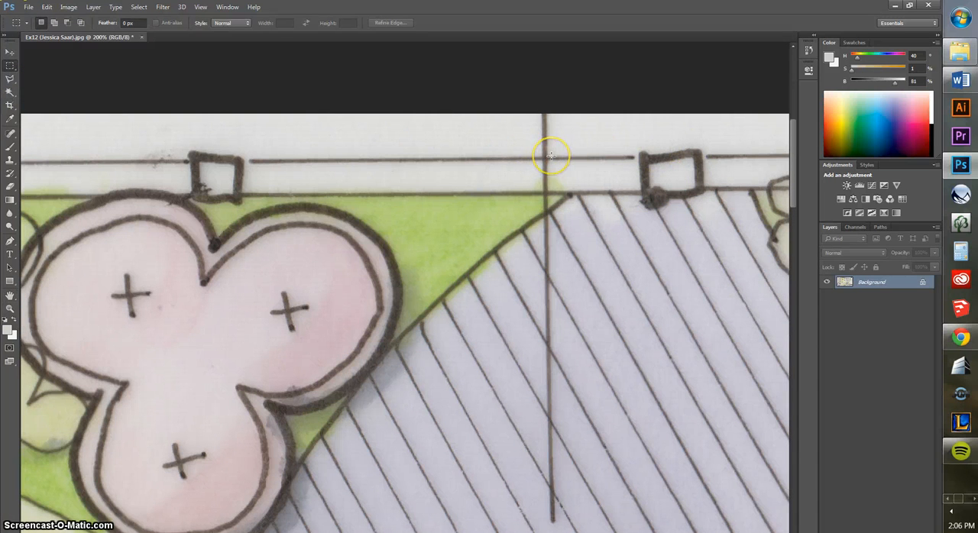
left_click_drag(551, 155, 537, 105)
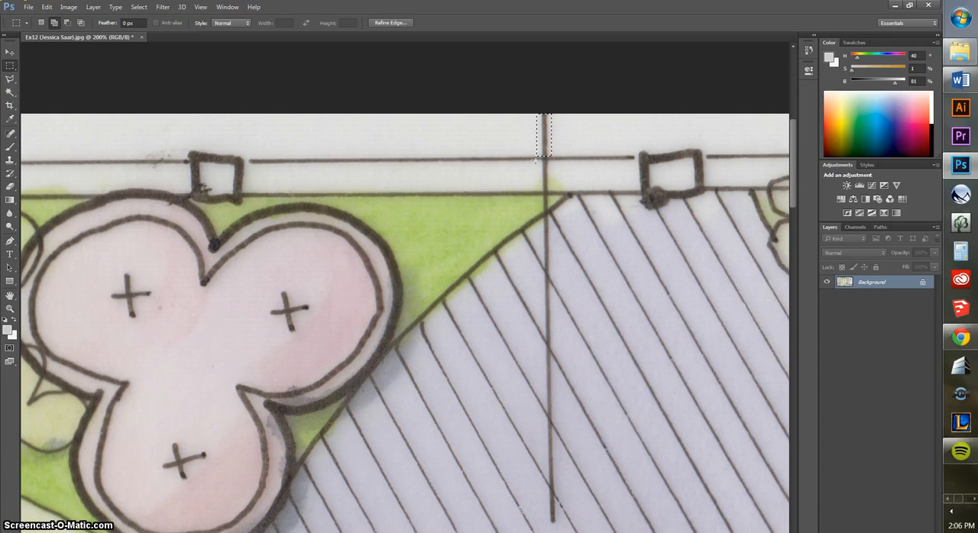
left_click_drag(536, 159, 565, 191)
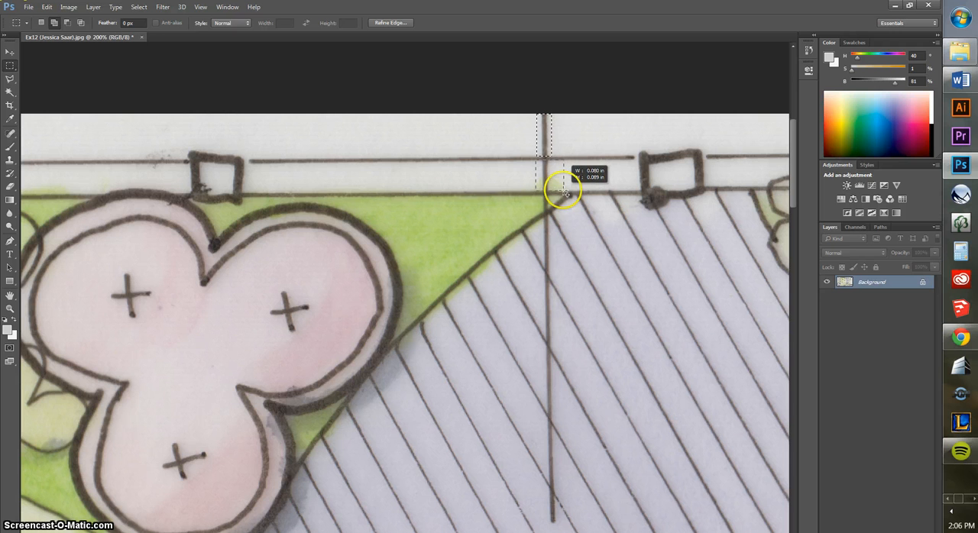
left_click_drag(563, 193, 564, 191)
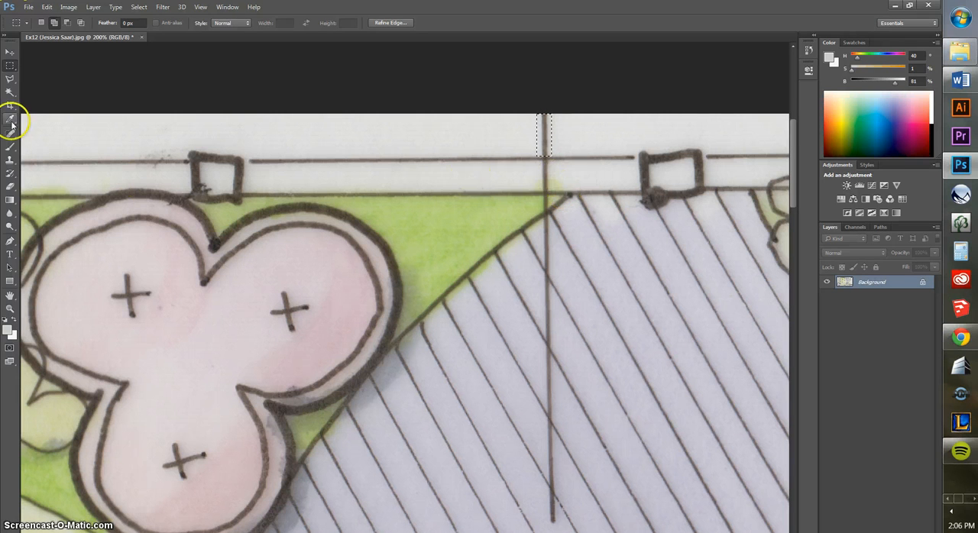
Sample the pale paper colour beside the leader line, fill the fence selections with it at 100% opacity, and deselect
left_click(10, 118)
left_click(567, 128)
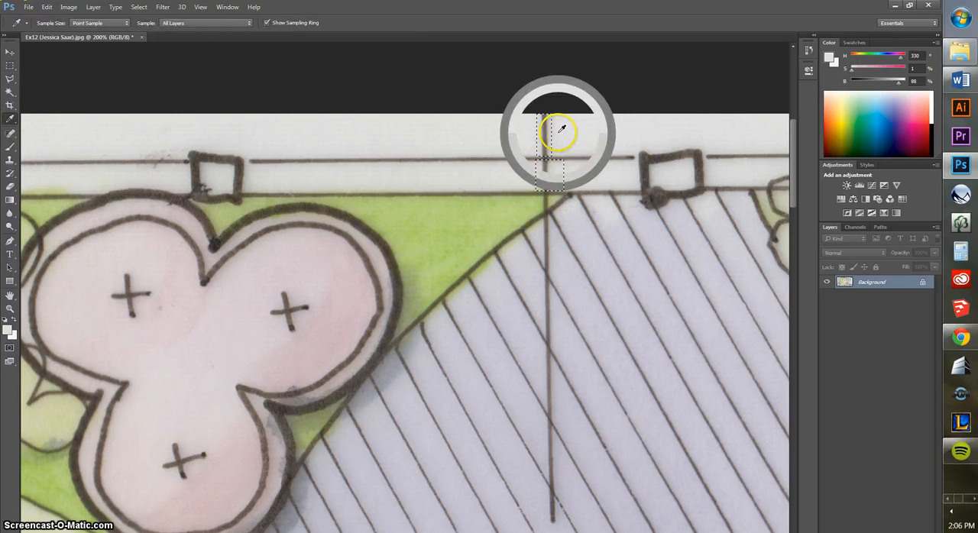
left_click(46, 7)
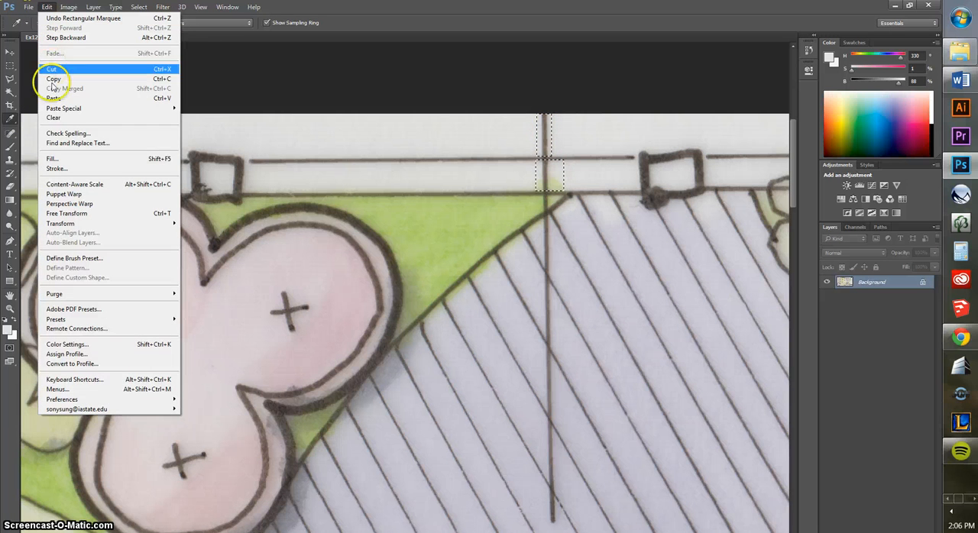
left_click(46, 159)
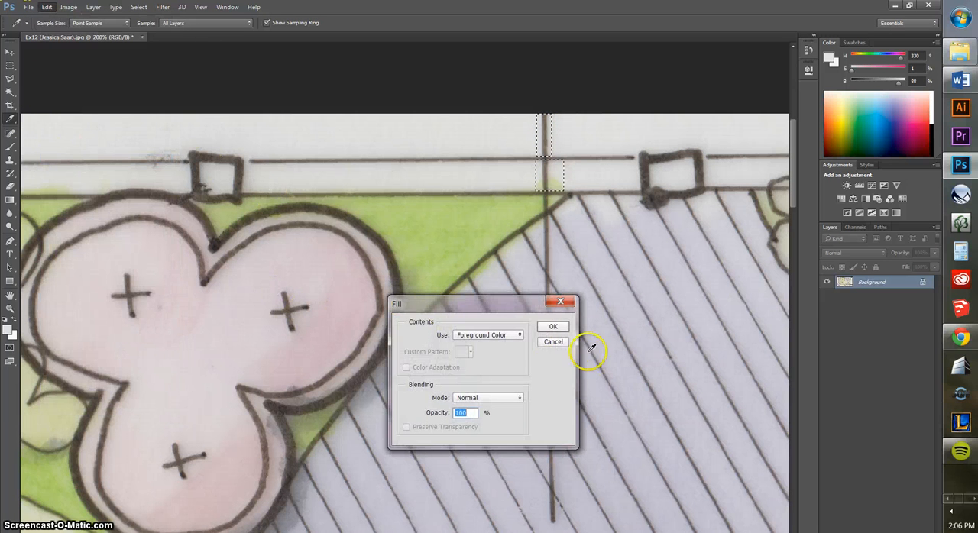
left_click(553, 326)
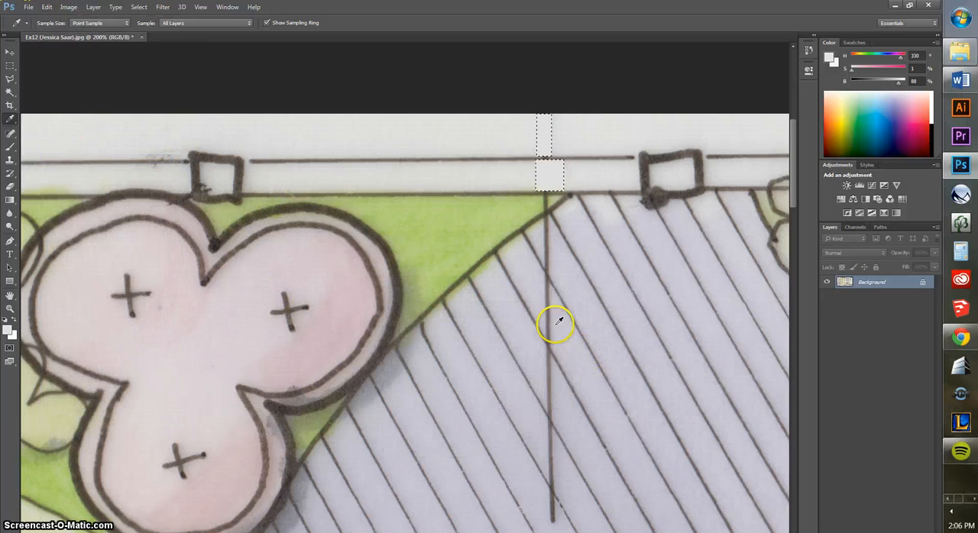
left_click(10, 66)
left_click(369, 83)
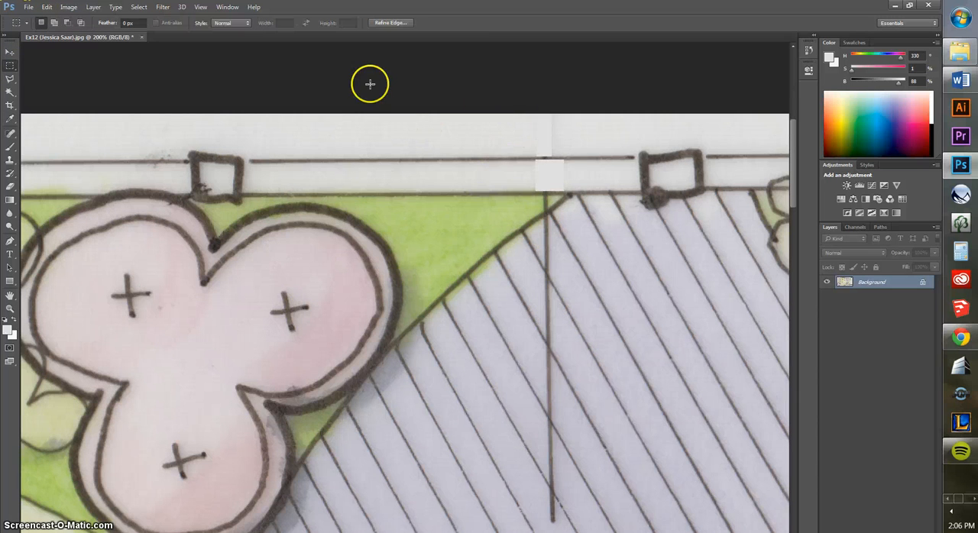
Outline the leader line piece crossing the green planting corner below the fence with the Polygonal Lasso
scroll(481, 166, "down", 4)
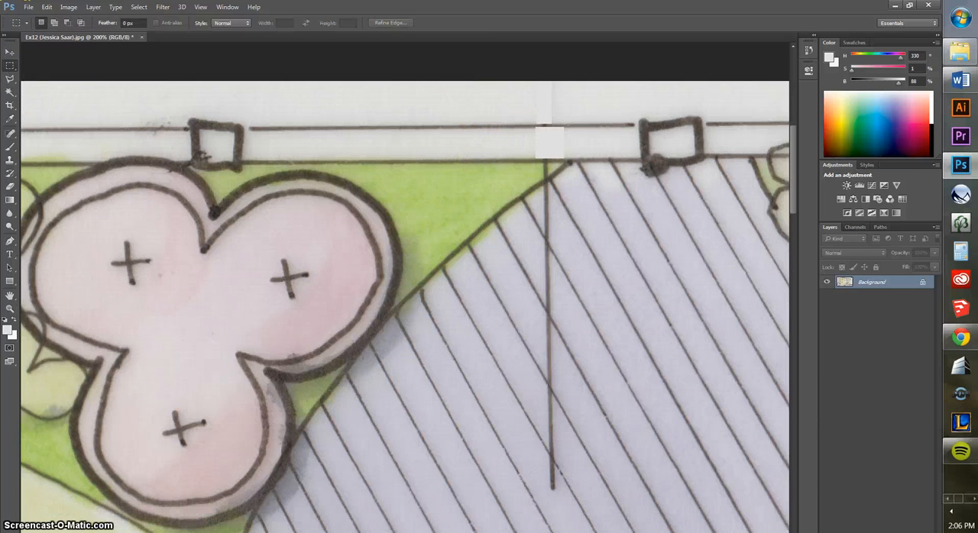
left_click(10, 79)
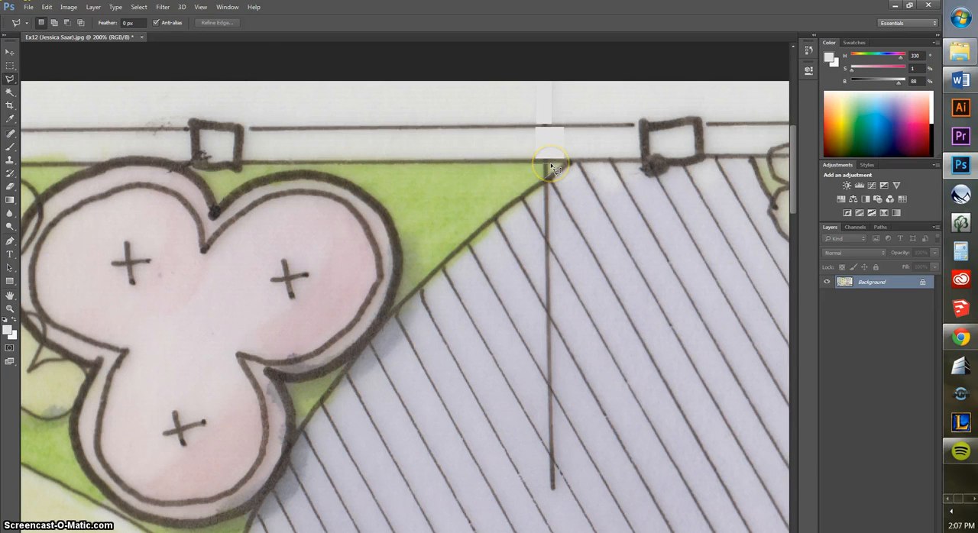
left_click_drag(541, 181, 544, 171)
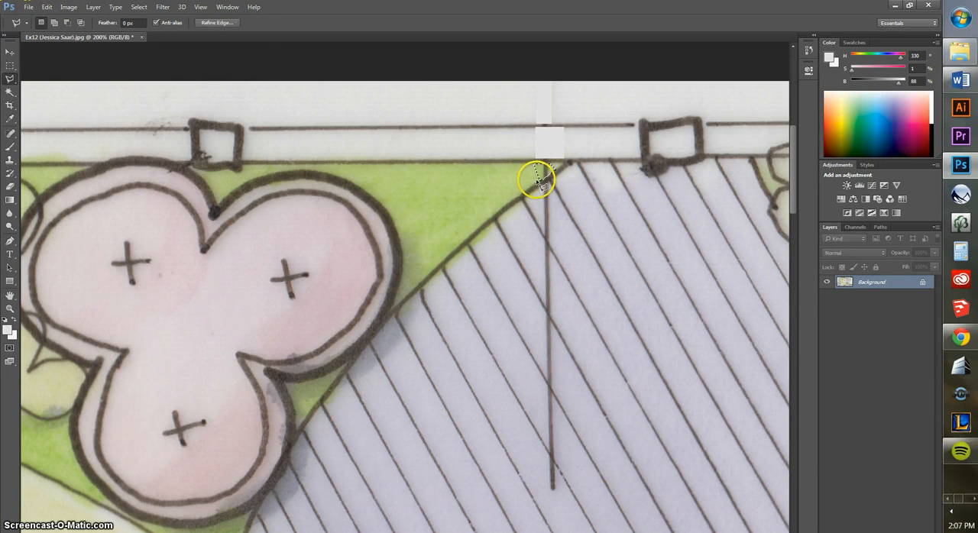
Sample the adjacent lawn green, fill the small corner selection with the foreground colour at 100% opacity, and deselect
left_click(11, 118)
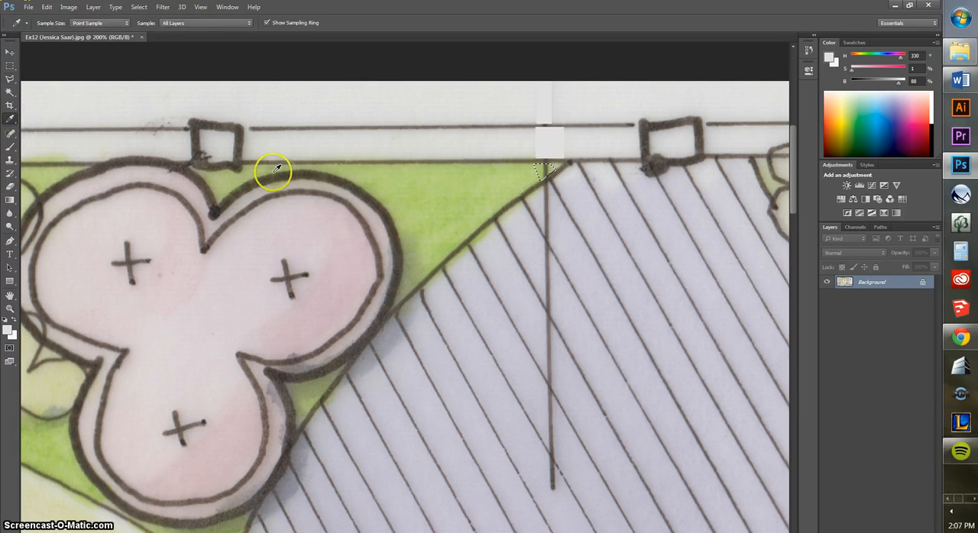
left_click(484, 188)
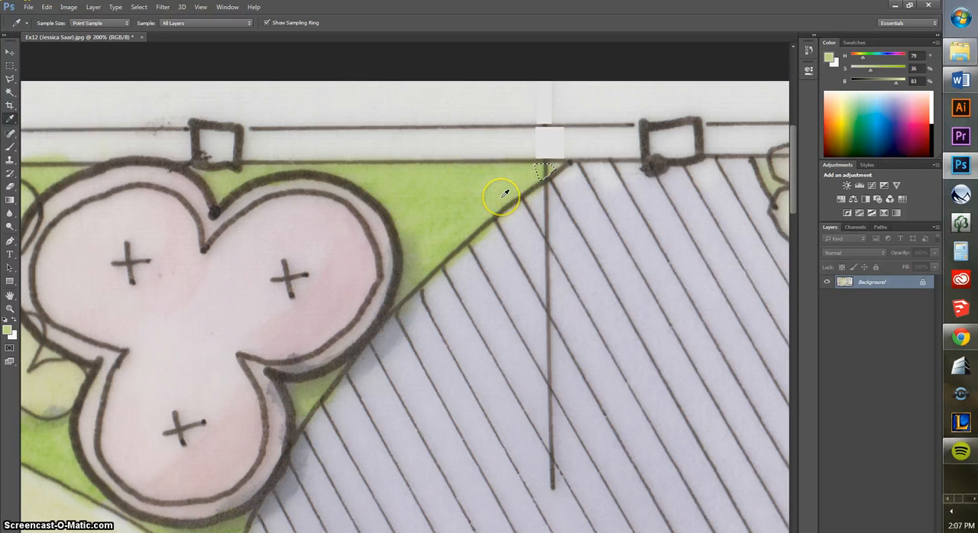
left_click(45, 6)
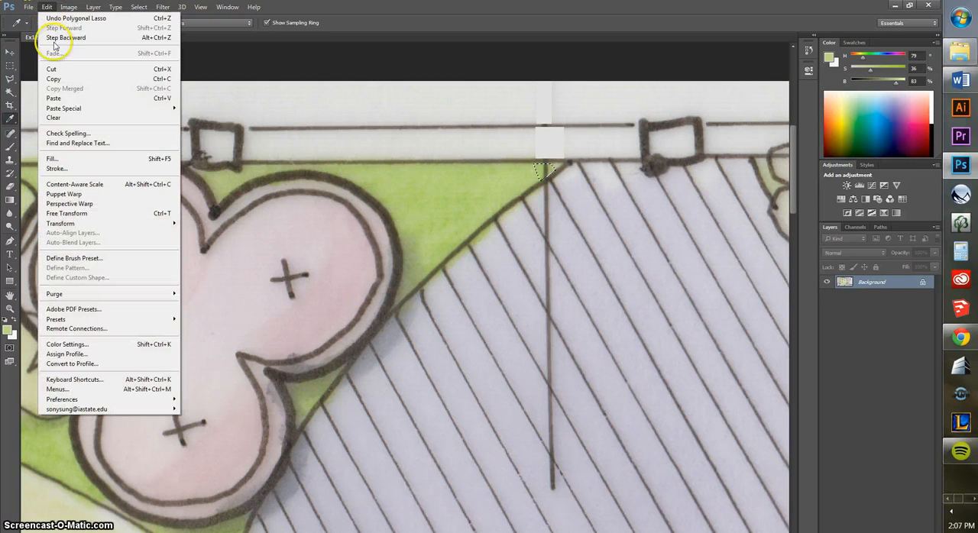
left_click(54, 158)
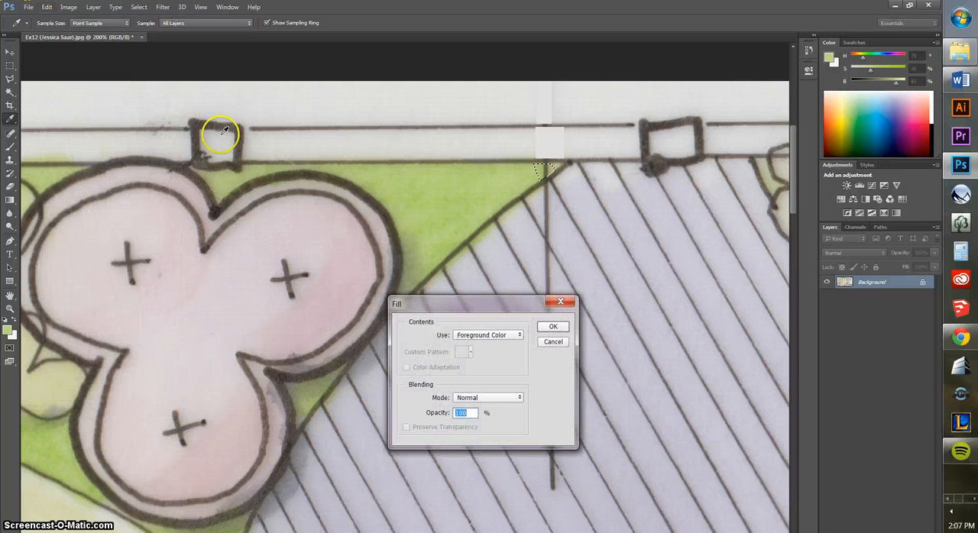
left_click(555, 327)
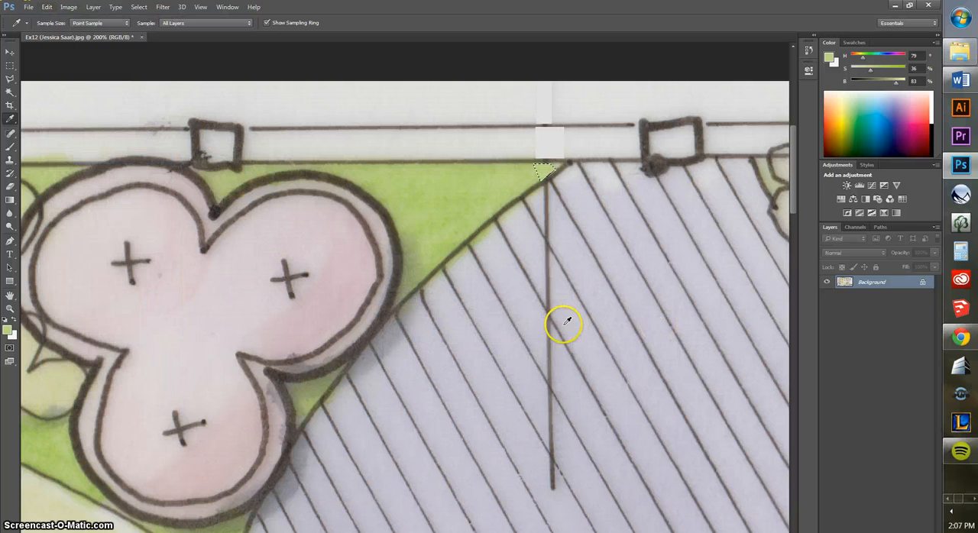
left_click(10, 66)
key("ctrl+d")
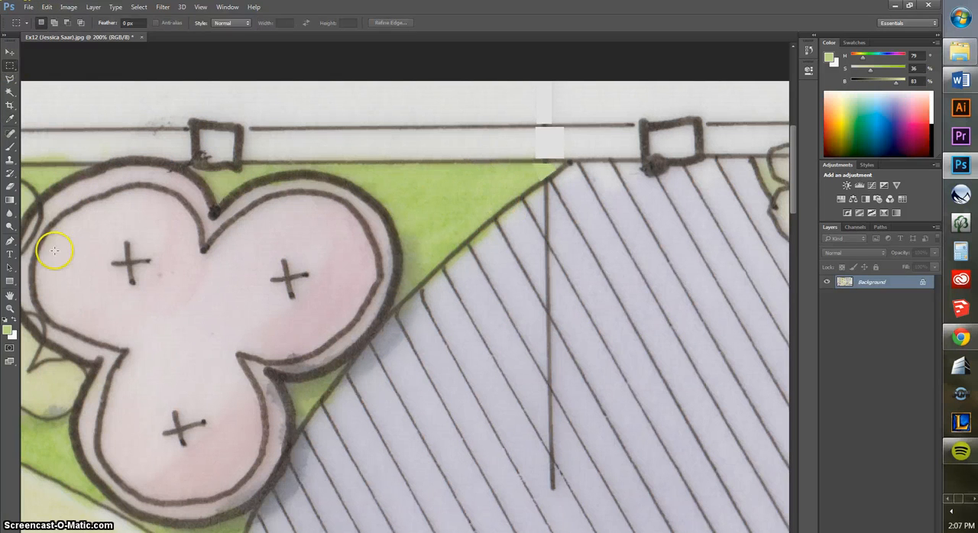
Outline the uppermost leader line segment on the deck with the Polygonal Lasso, staying between the diagonal board lines
left_click(10, 295)
left_click_drag(421, 358, 328, 323)
key("h")
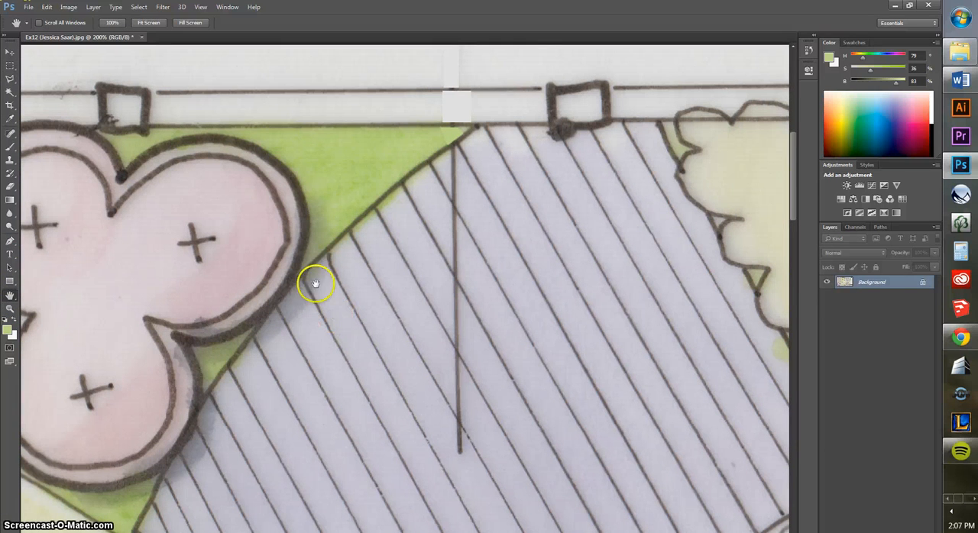
left_click(8, 78)
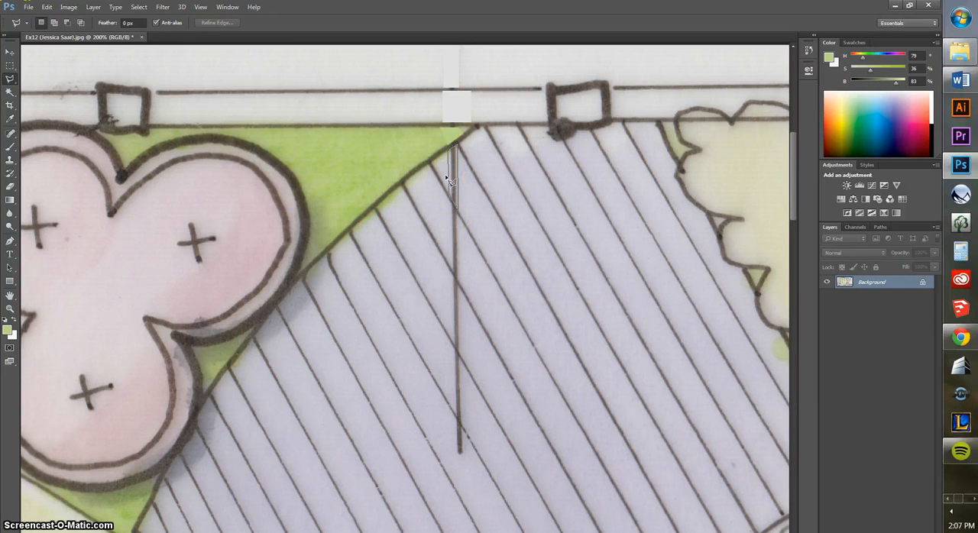
left_click(447, 149)
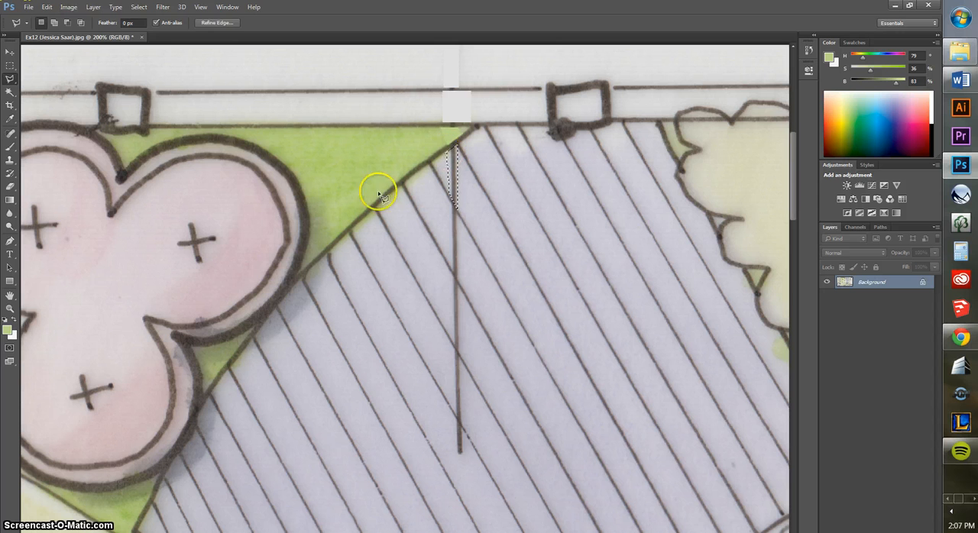
Sample the lavender of the adjacent deck board, fill the segment selection with it at 100% opacity, and deselect
left_click(9, 118)
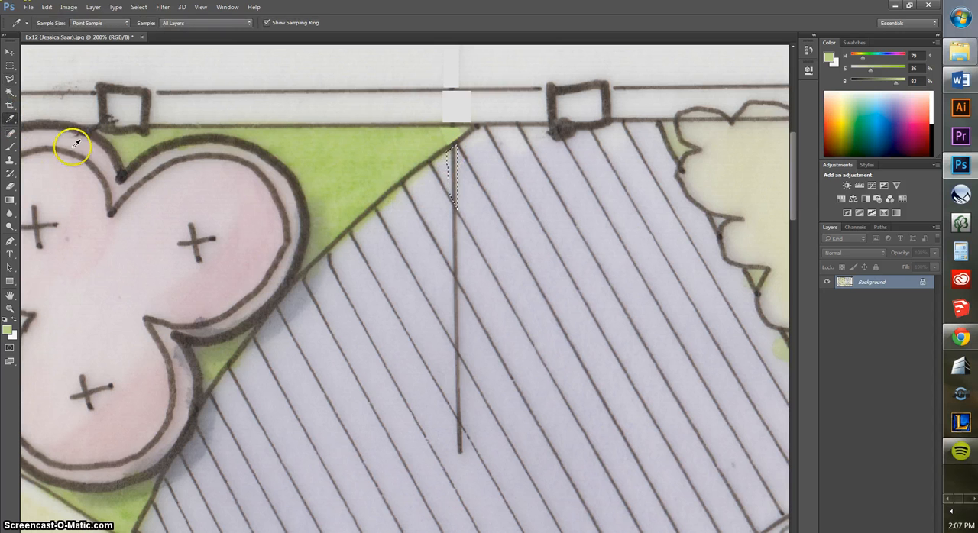
left_click(462, 197)
left_click(48, 8)
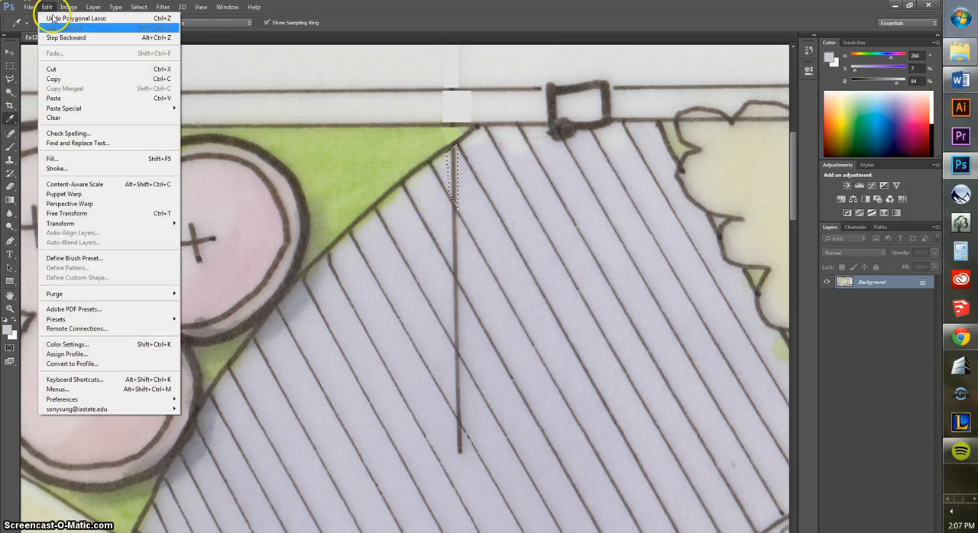
left_click(65, 158)
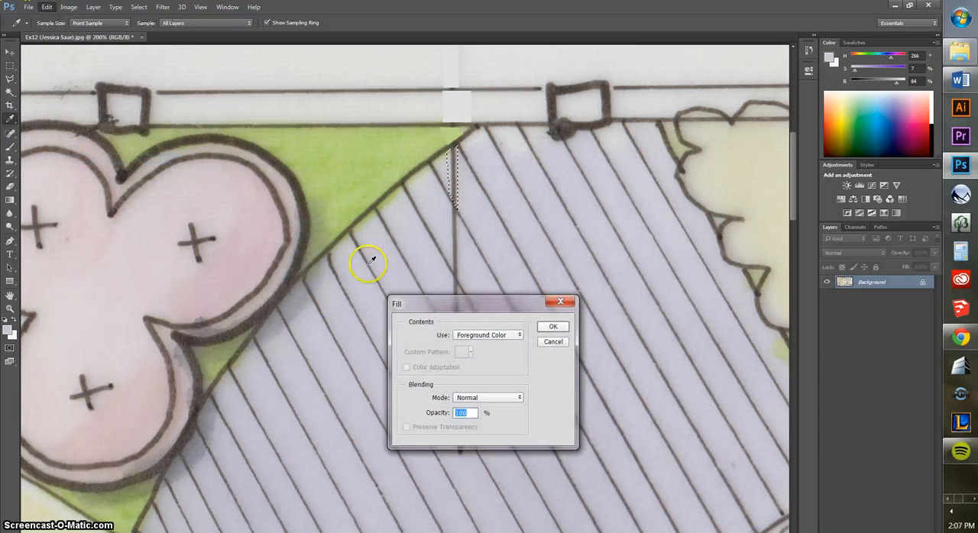
left_click(553, 326)
left_click(10, 67)
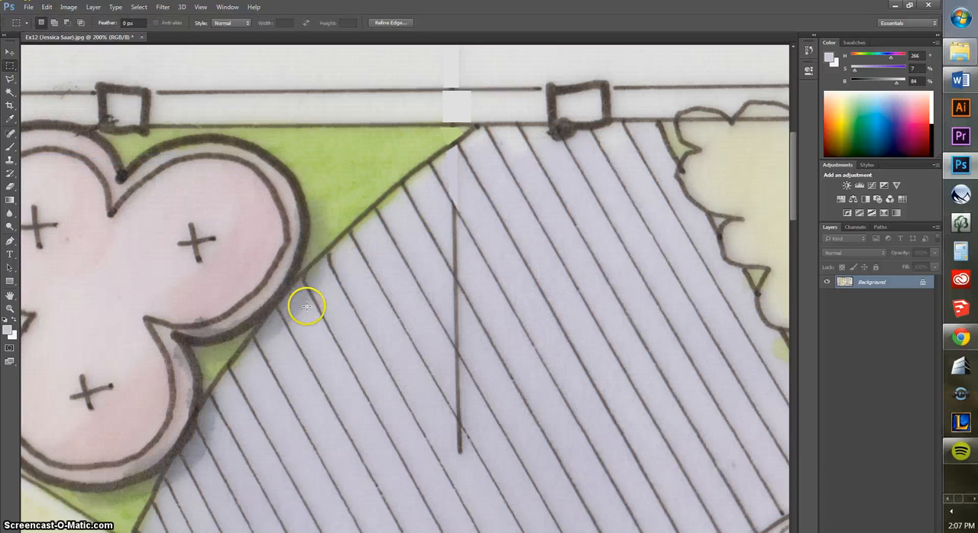
left_click(307, 307)
Outline the second leader line segment down the deck with the Polygonal Lasso and fill it with the lavender foreground colour at 100% opacity
left_click(10, 79)
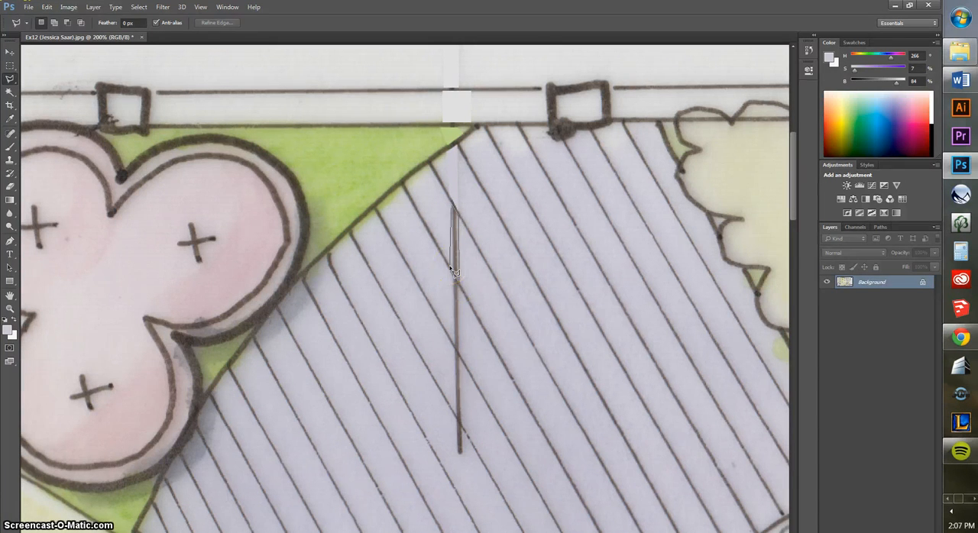
mouse_move(453, 272)
left_mouse_down()
mouse_move(448, 203)
mouse_move(454, 216)
left_mouse_up()
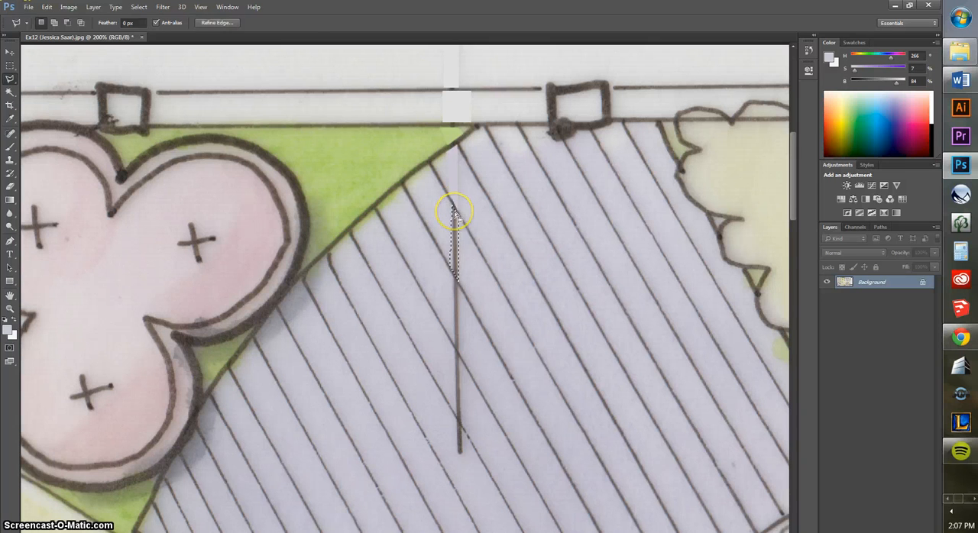
key("shift+F5")
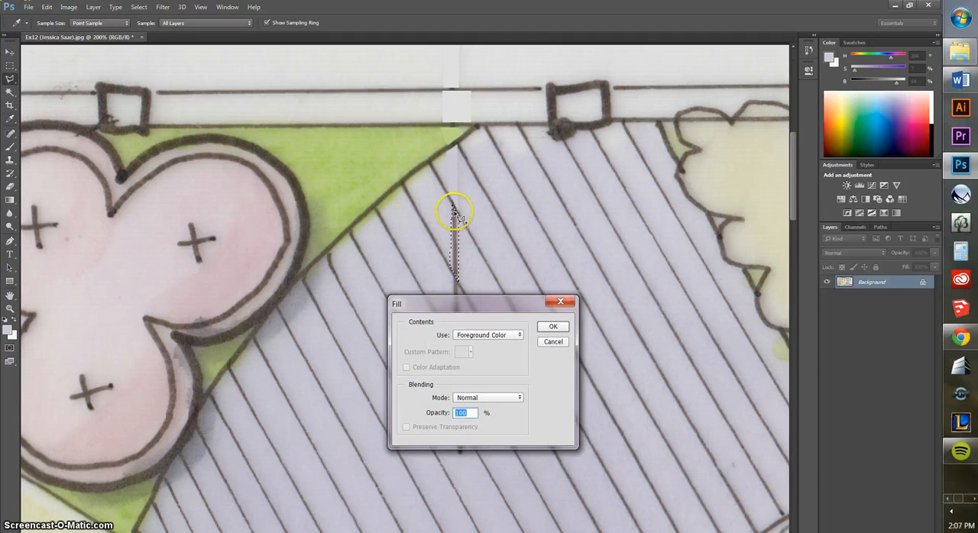
key("Return")
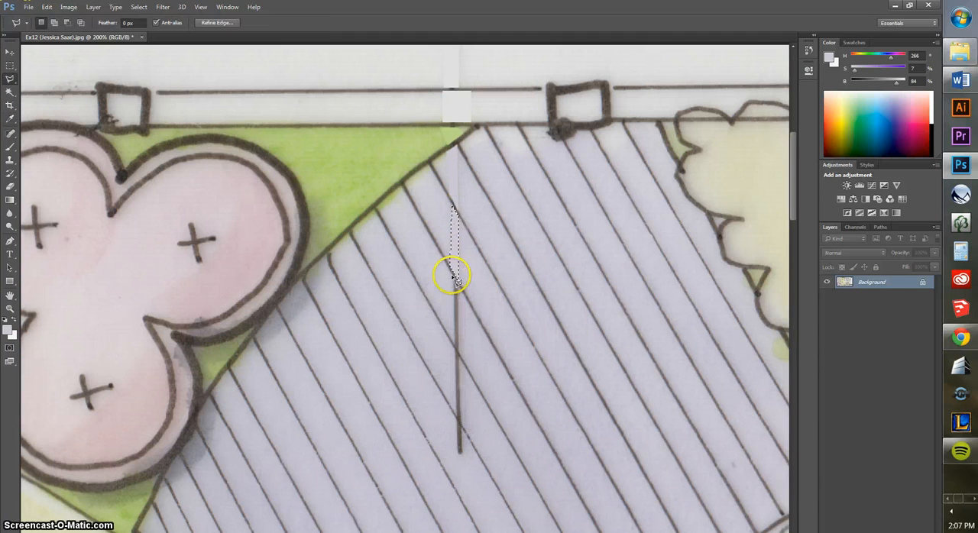
Outline the third leader line segment between the next two deck board lines and fill it with the lavender foreground colour
left_click(462, 360)
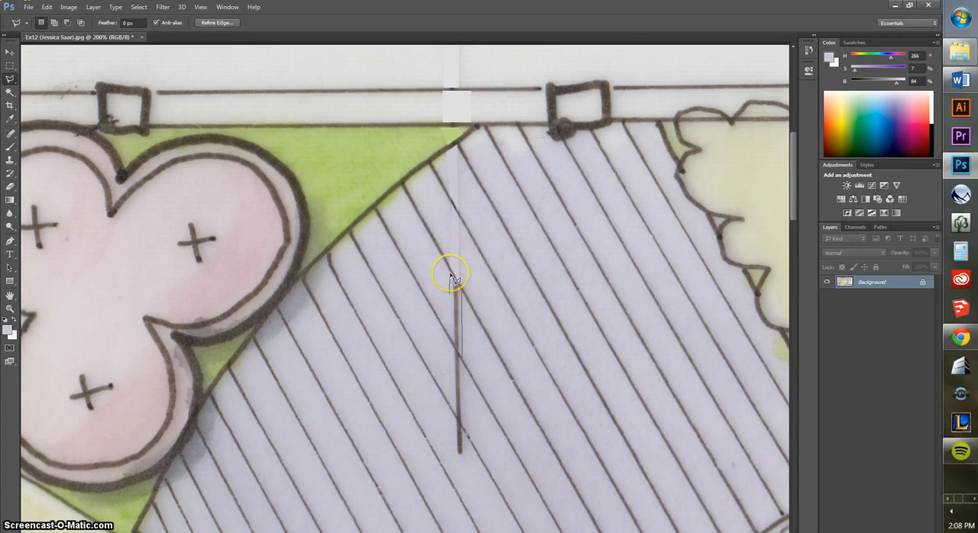
key("i")
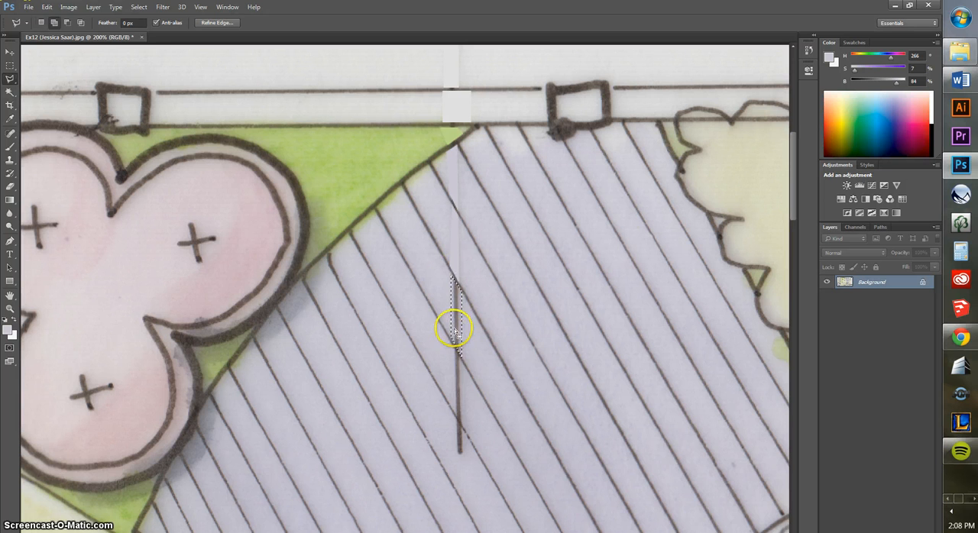
key("shift+F5")
key("Return")
Outline the fourth leader line segment, just above the line's lower end, with the Polygonal Lasso and fill it with the foreground lavender
key("l")
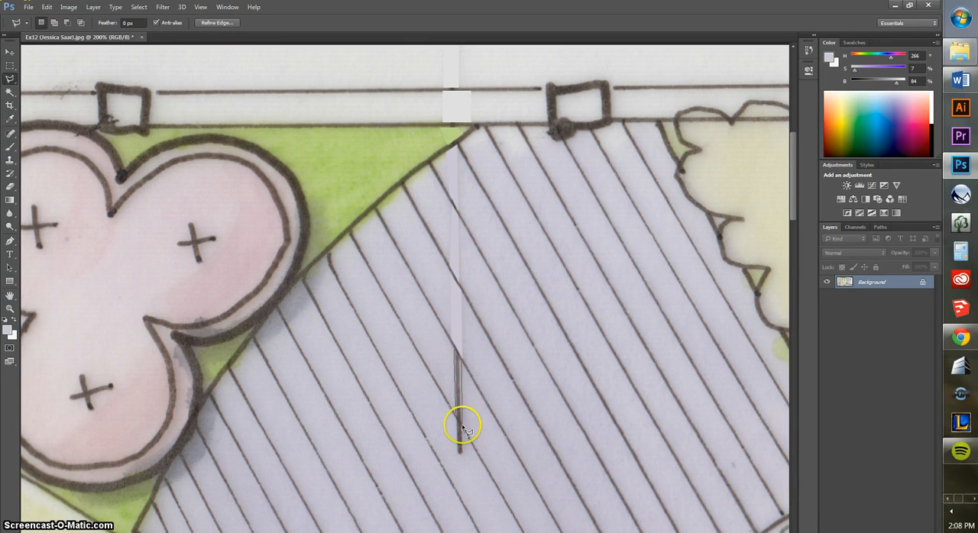
left_click_drag(462, 428, 456, 408)
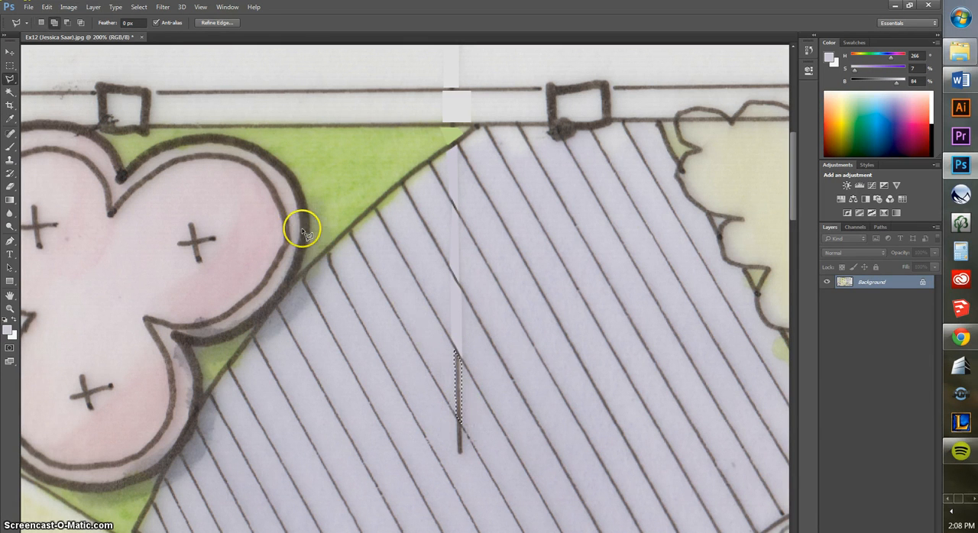
key("i")
key("shift+F5")
key("Return")
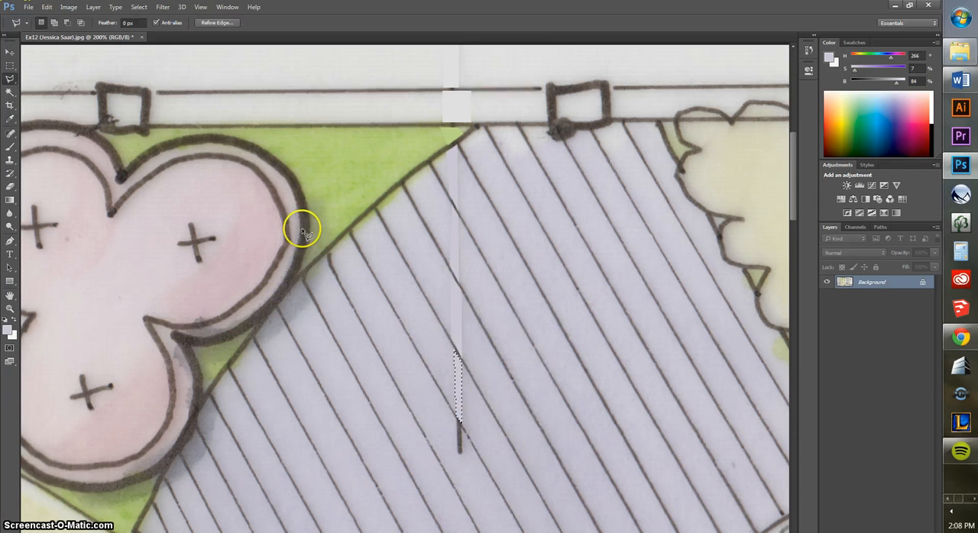
Outline the remaining lower tip of the deck leader line with the Polygonal Lasso
key("l")
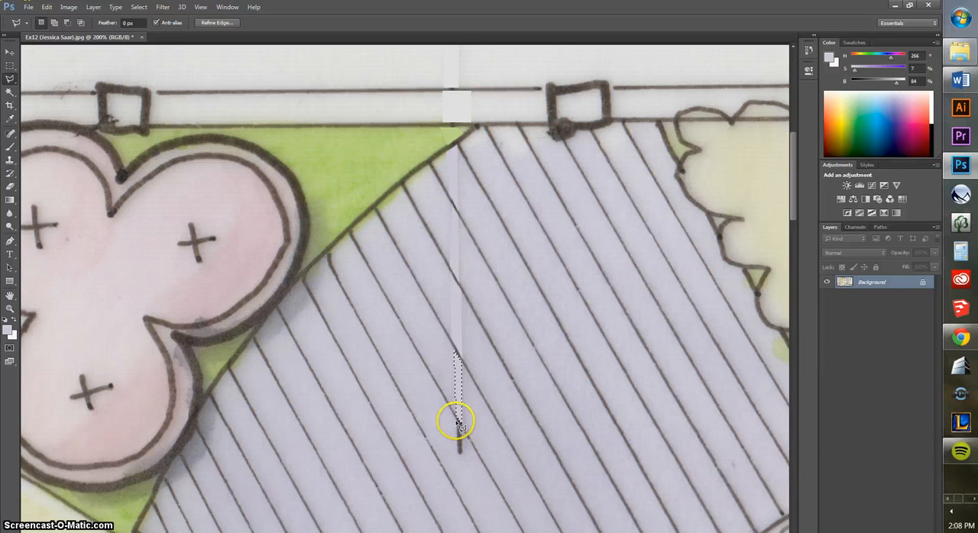
left_click(458, 423)
left_click(464, 433)
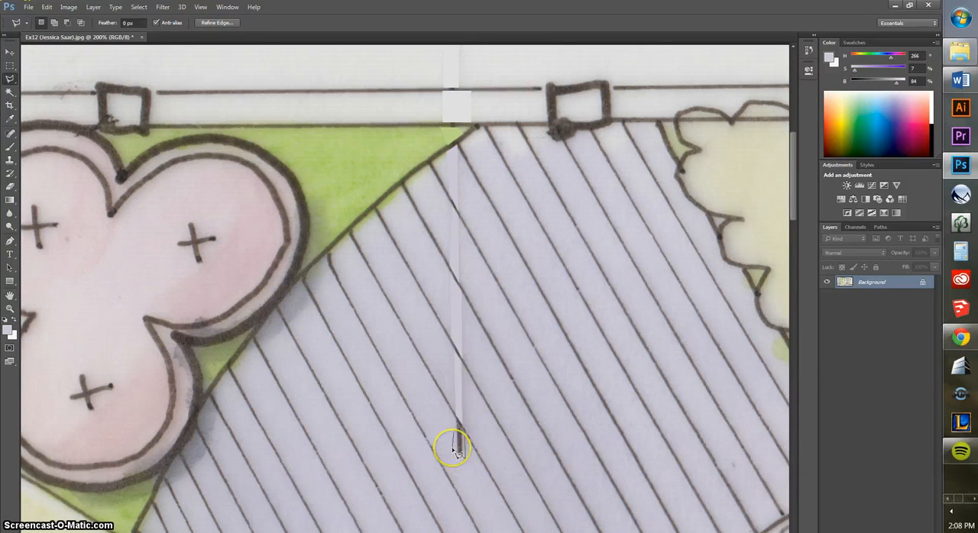
left_click(456, 452)
key("shift")
Sample the slightly darker lavender next to the leader line's tip and fill the tip selection with it at 100% opacity
left_click(10, 118)
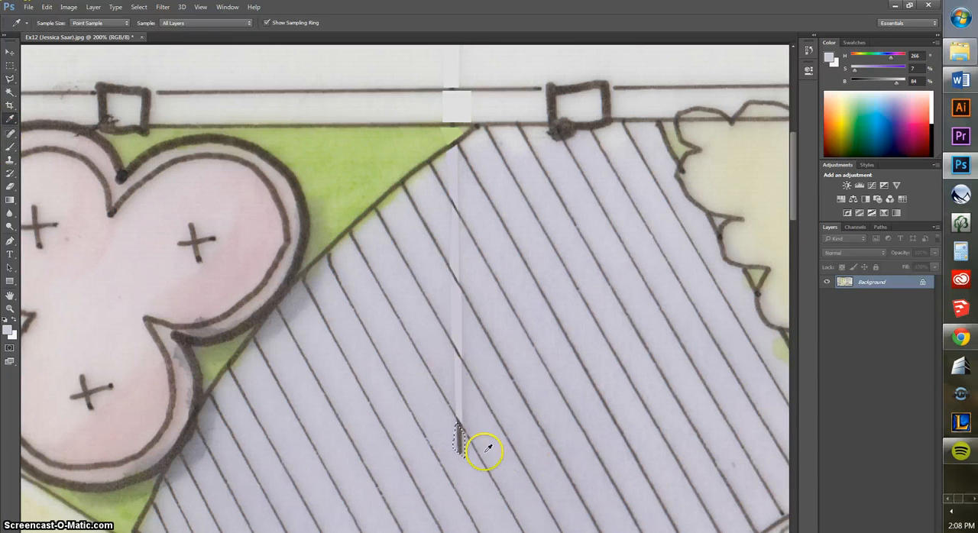
left_click(448, 431)
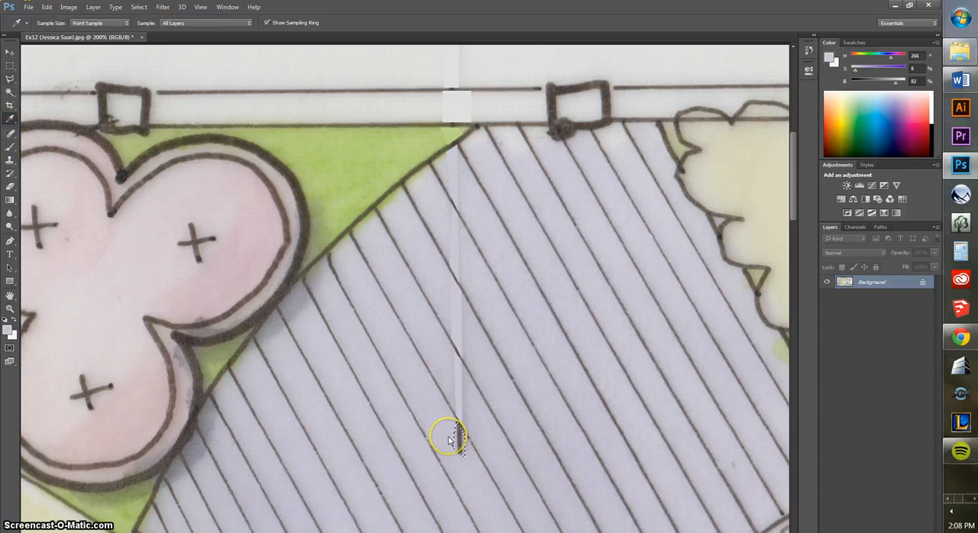
key("shift+F5")
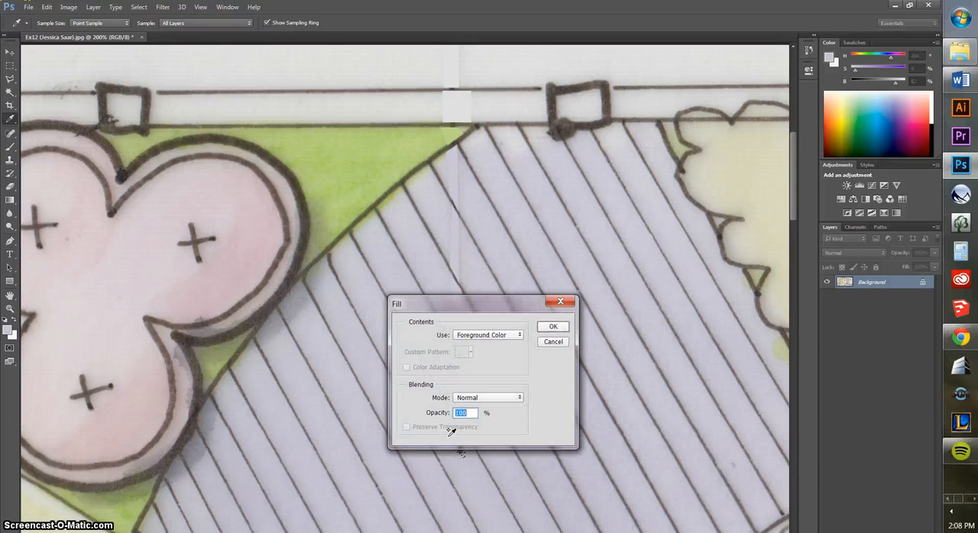
key("Return")
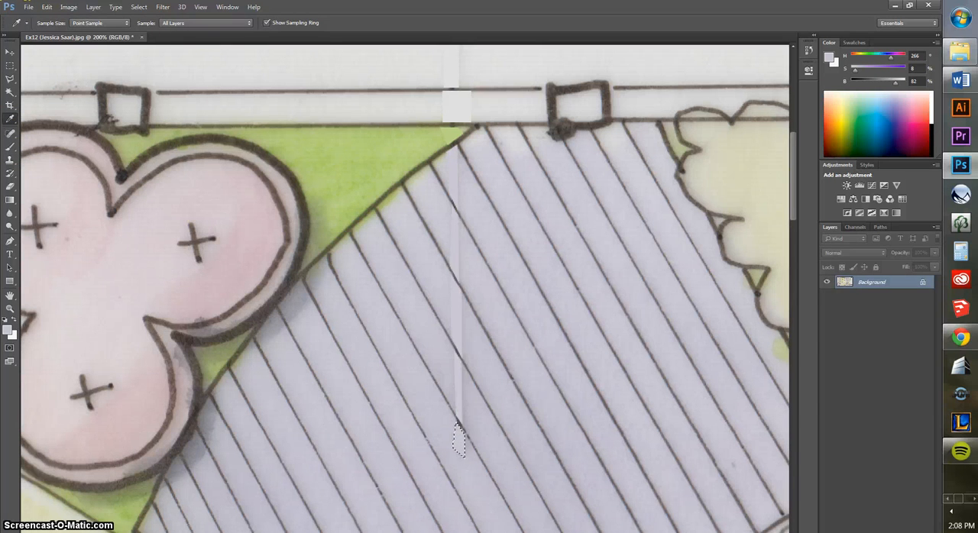
Select the cut-off STON label outside the wall and add its leader line up to the small post box to the selection
left_click(10, 65)
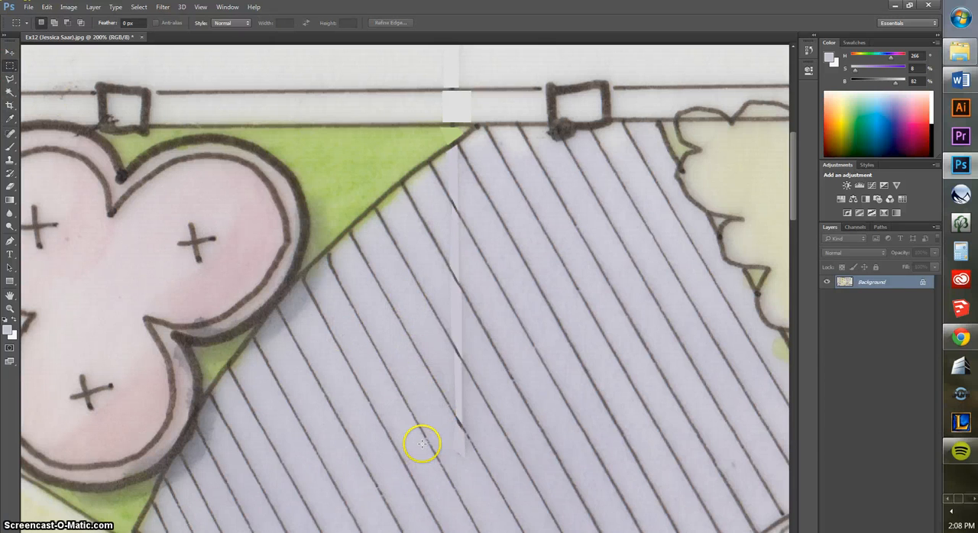
key("ctrl+minus")
key("ctrl+minus")
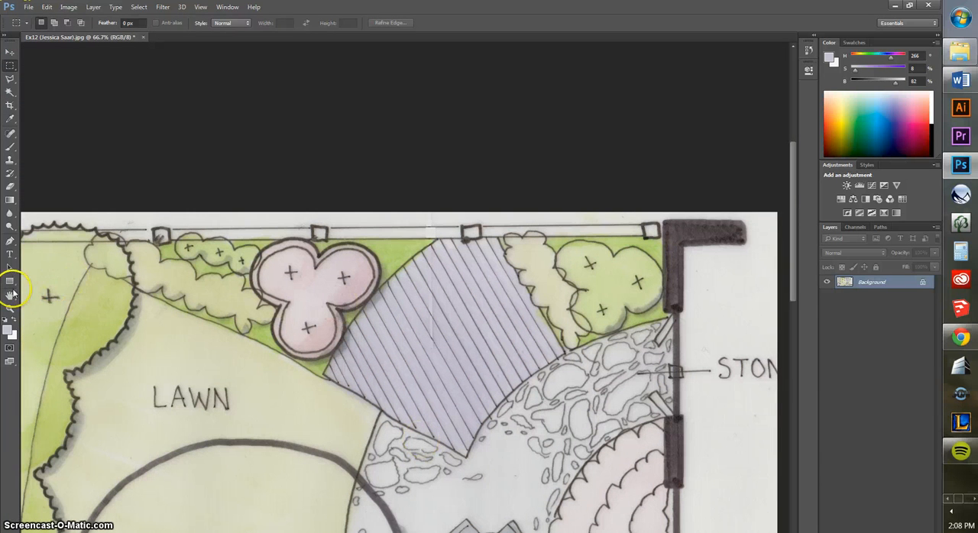
left_click_drag(543, 381, 308, 305)
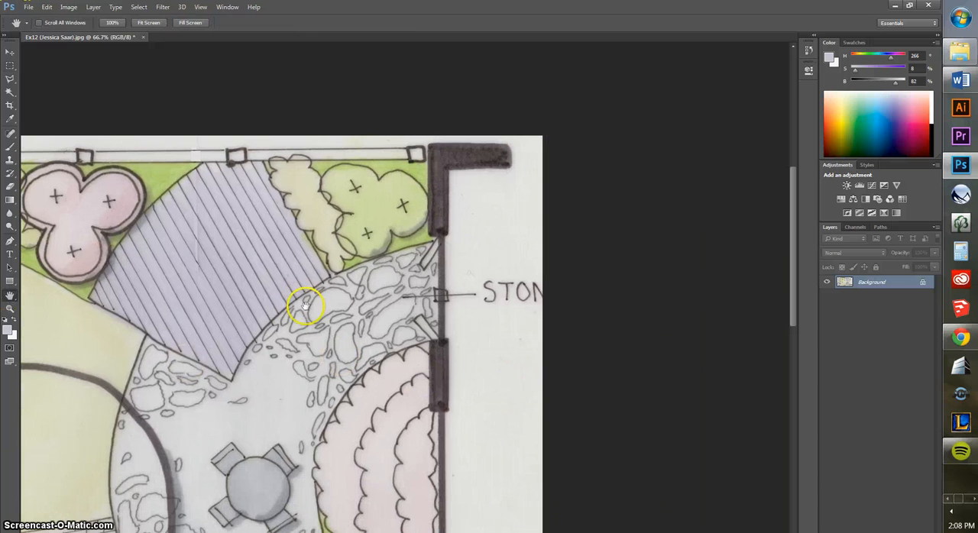
key("ctrl+plus")
key("ctrl+plus")
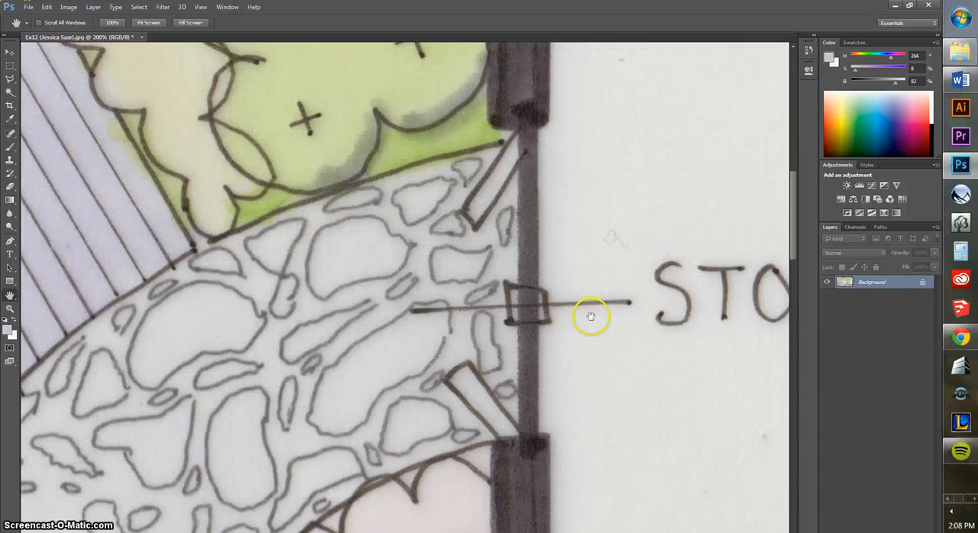
left_click_drag(629, 328, 417, 305)
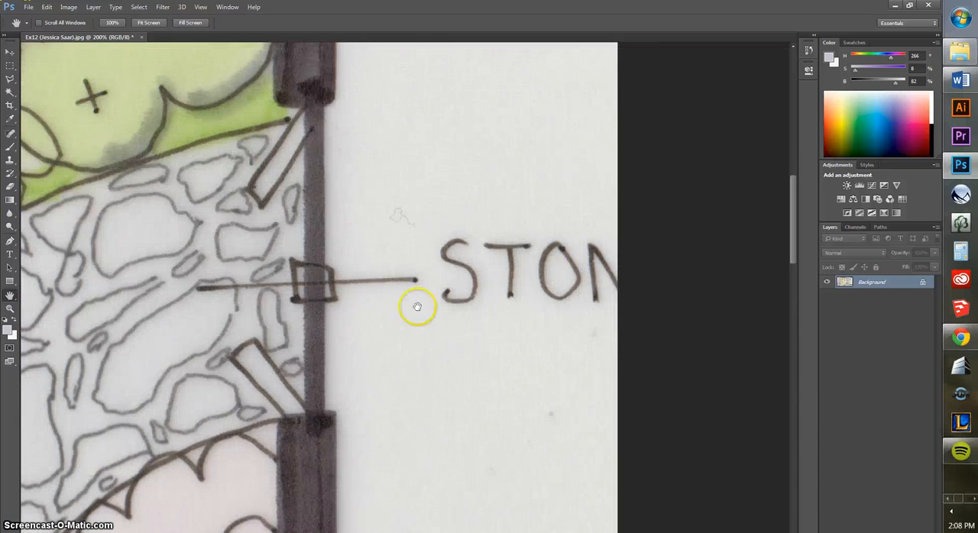
left_click(10, 66)
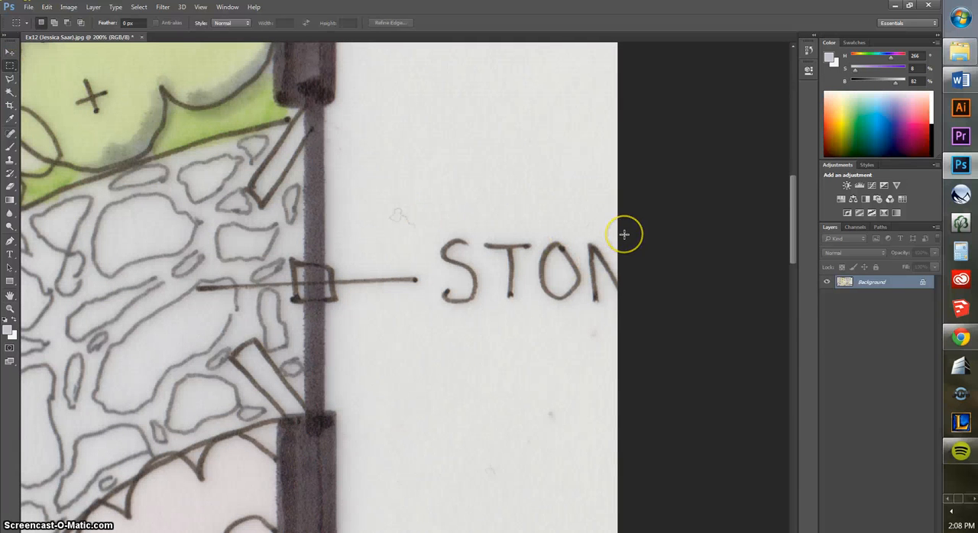
left_click_drag(624, 234, 433, 308)
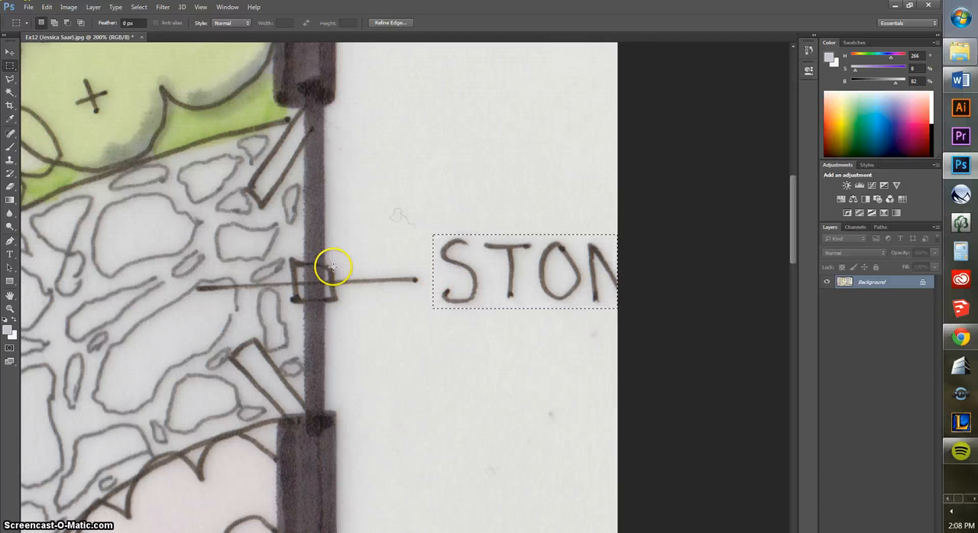
left_click_drag(332, 266, 376, 292)
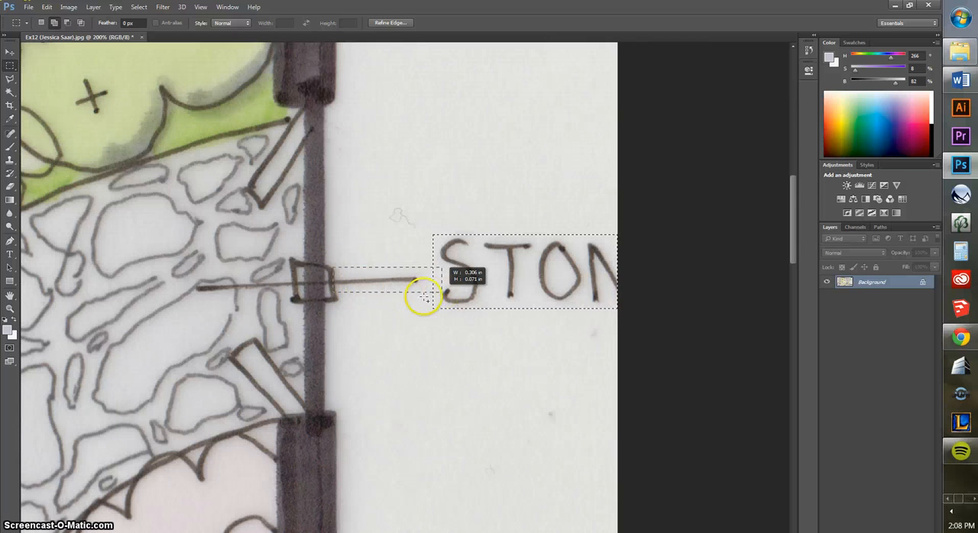
left_click_drag(441, 291, 441, 292)
left_click(10, 79)
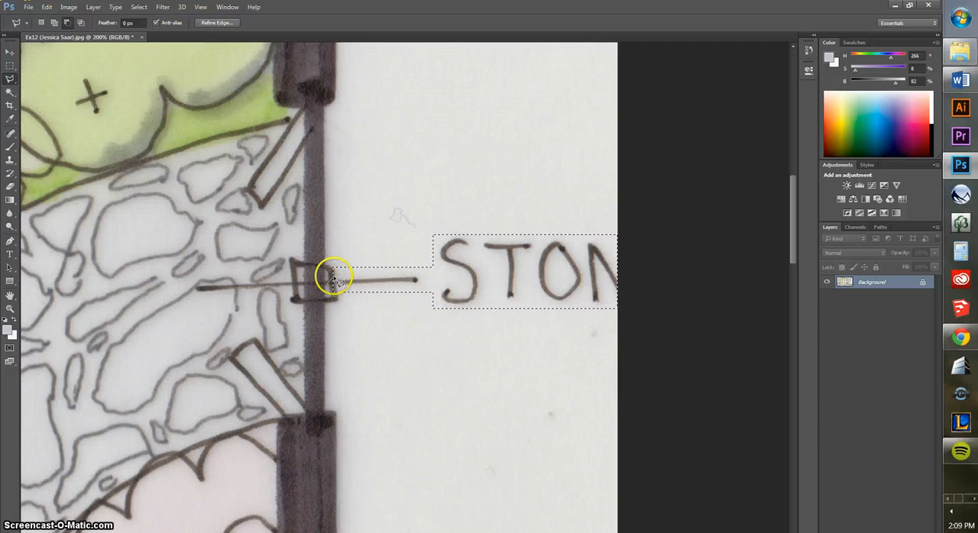
left_click(46, 6)
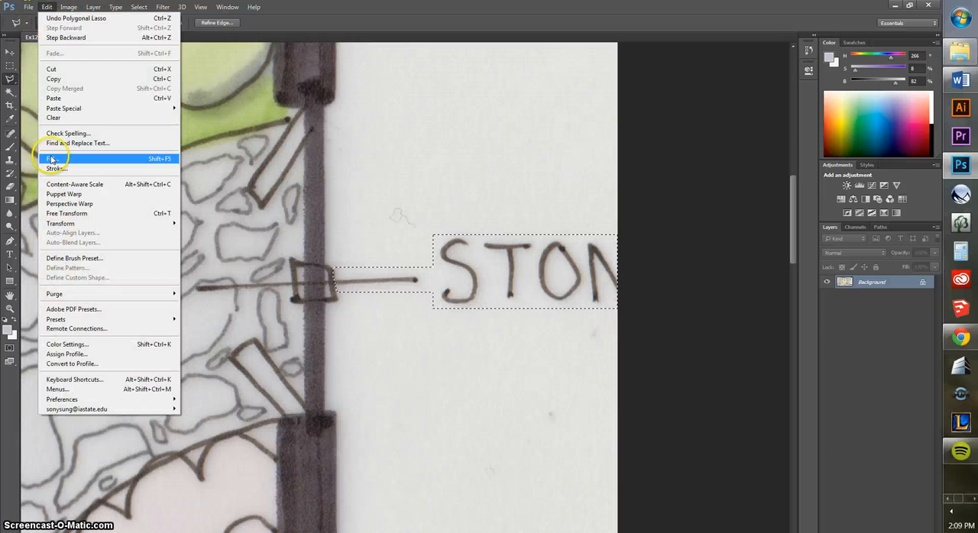
left_click(52, 159)
left_click(551, 328)
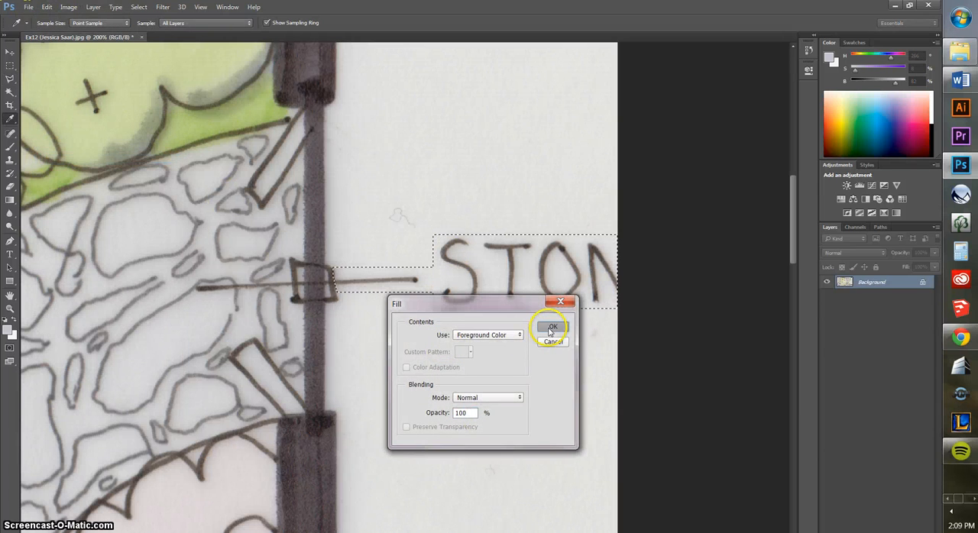
left_click(550, 342)
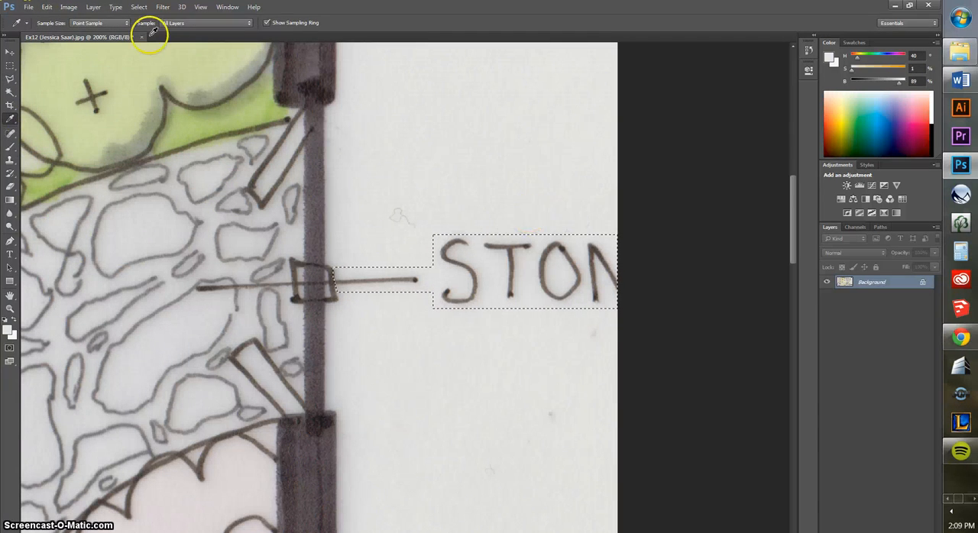
Fill the STON label and leader line selection with the off-white sampled from the surrounding paper at 100% opacity
left_click(46, 7)
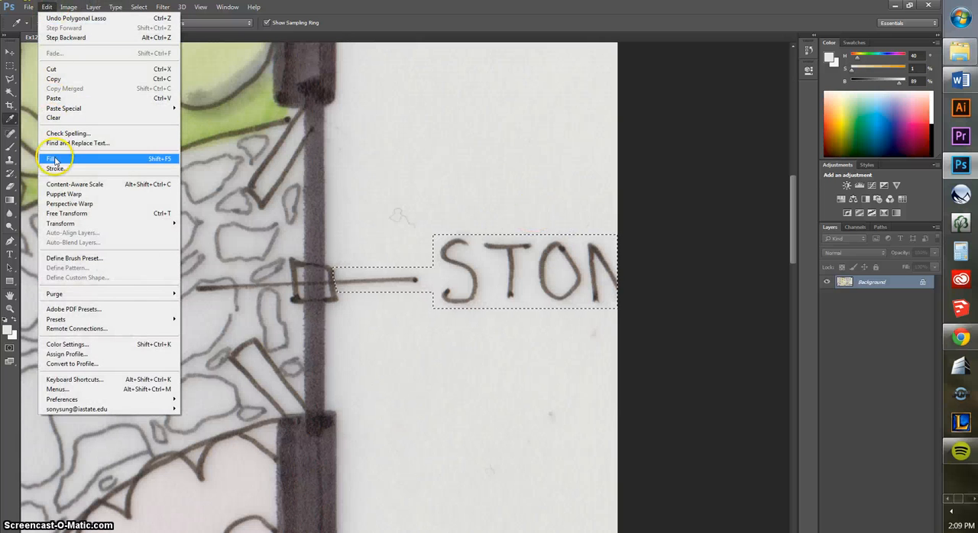
left_click(61, 158)
left_click(553, 326)
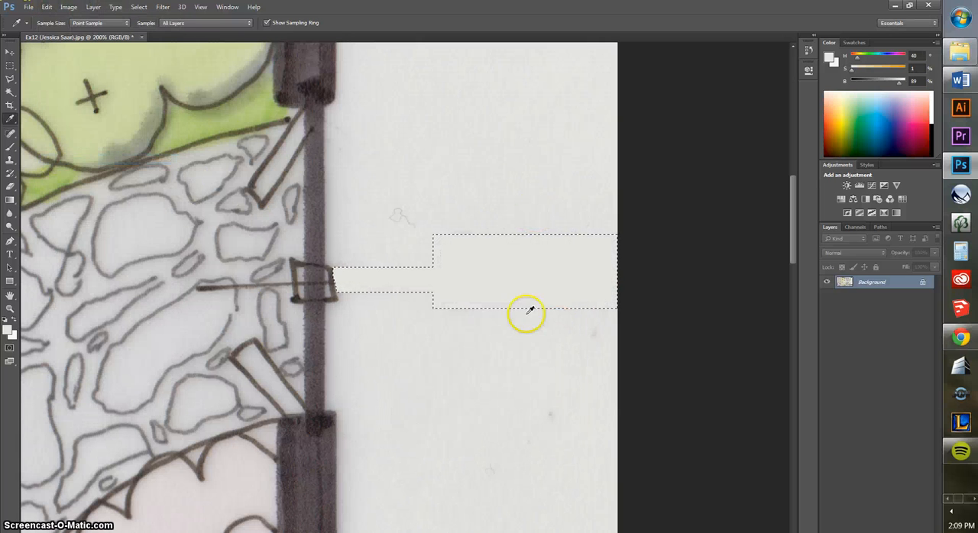
Clear the selection and outline the leader line pieces over the stone paving, up to the post box, with the Polygonal Lasso
left_click(10, 296)
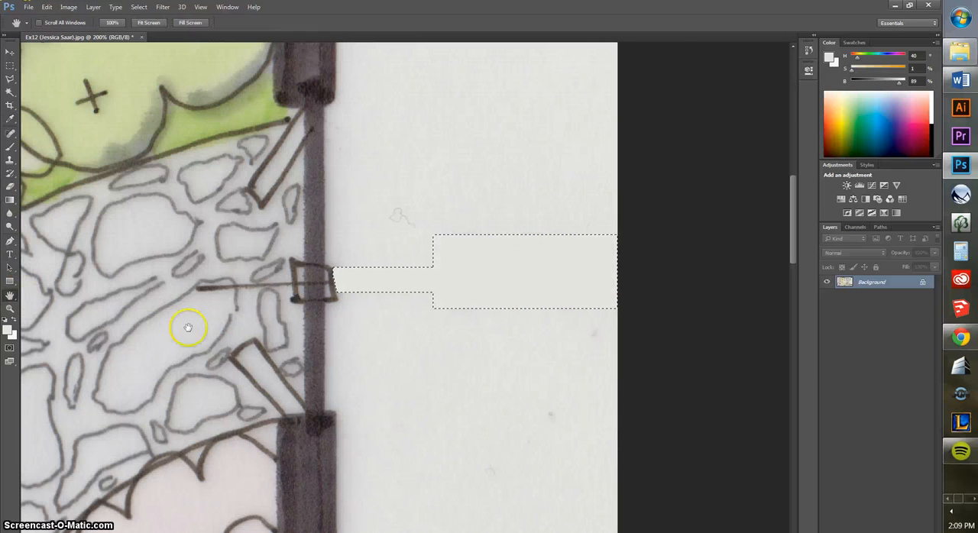
left_click_drag(186, 328, 306, 303)
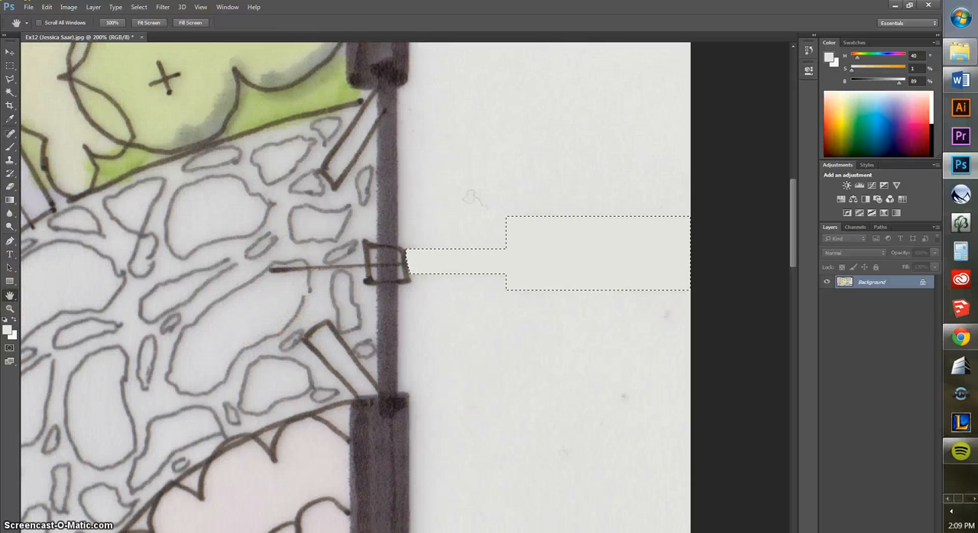
left_click(10, 66)
left_click(497, 387)
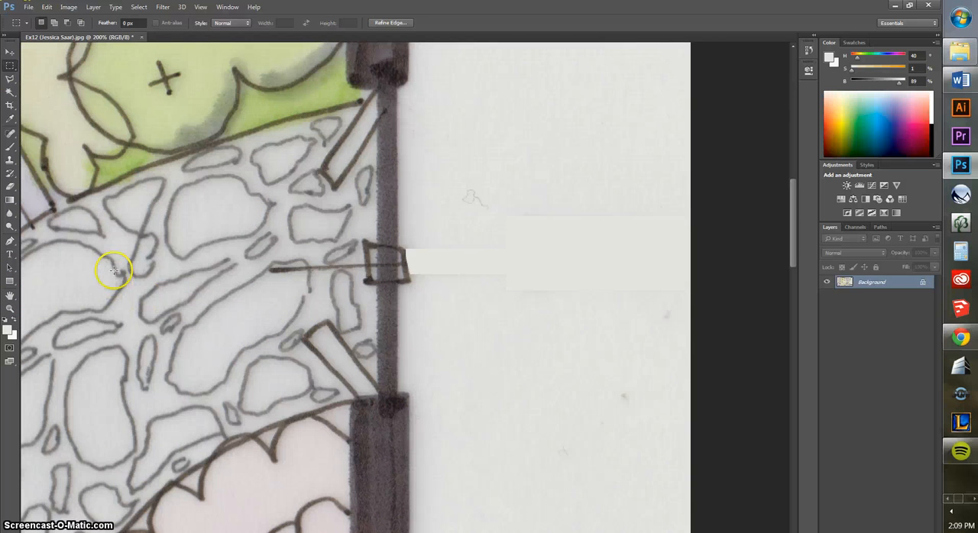
left_click(10, 78)
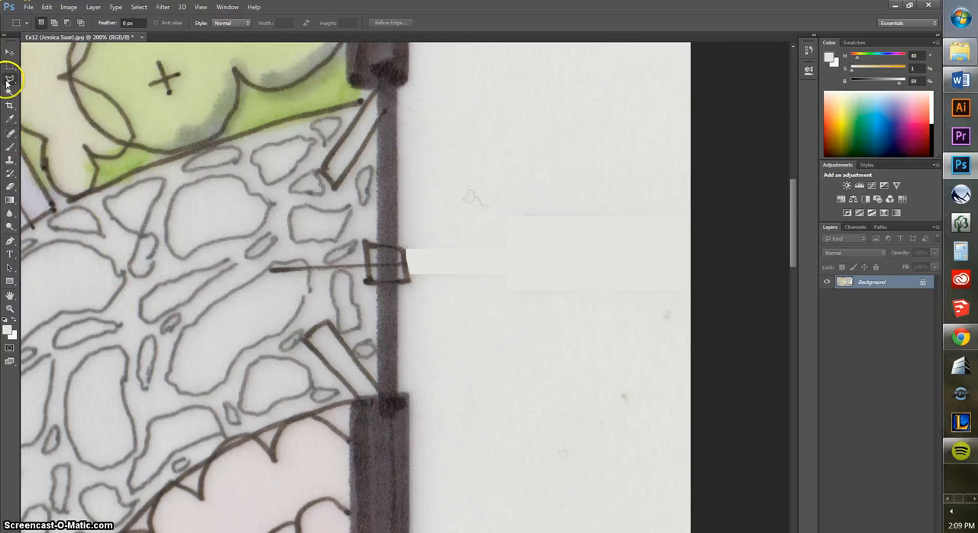
left_click(270, 270)
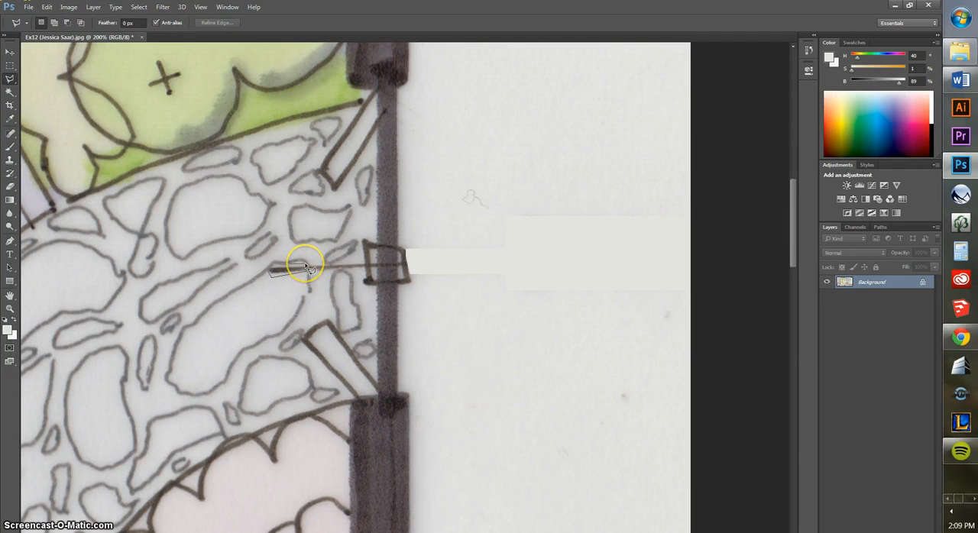
double_click(268, 271)
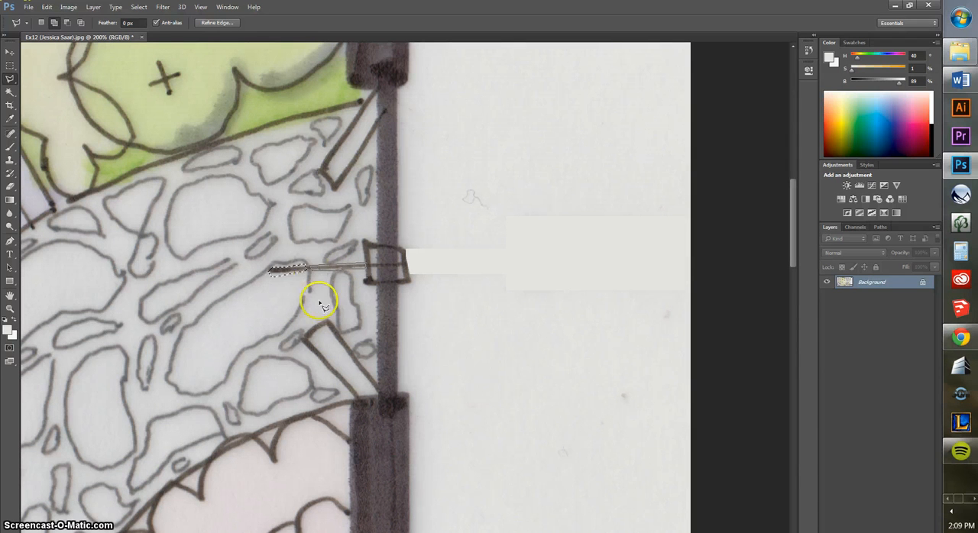
key("Return")
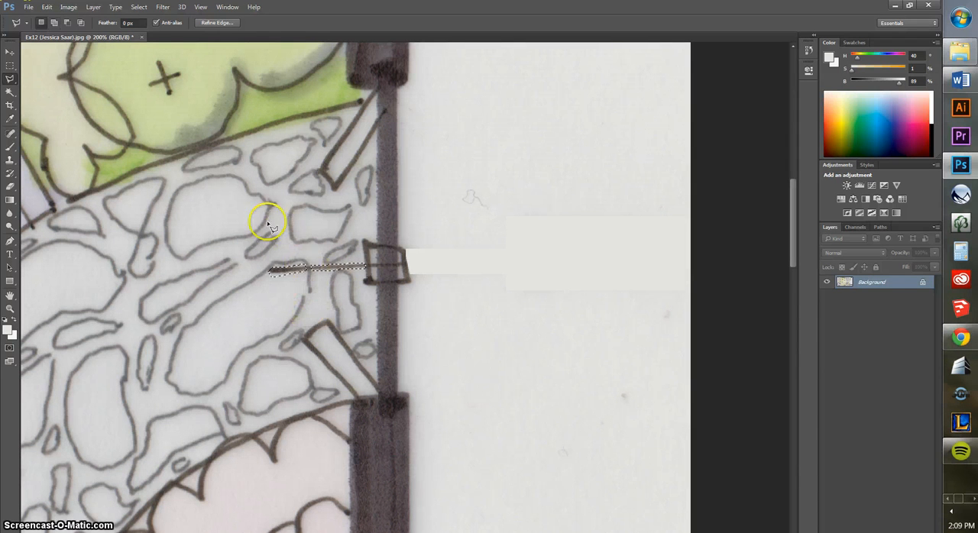
Sample the light grey inside a nearby paving stone, fill the leader line selection with it, and deselect
left_click(10, 119)
left_click(267, 308)
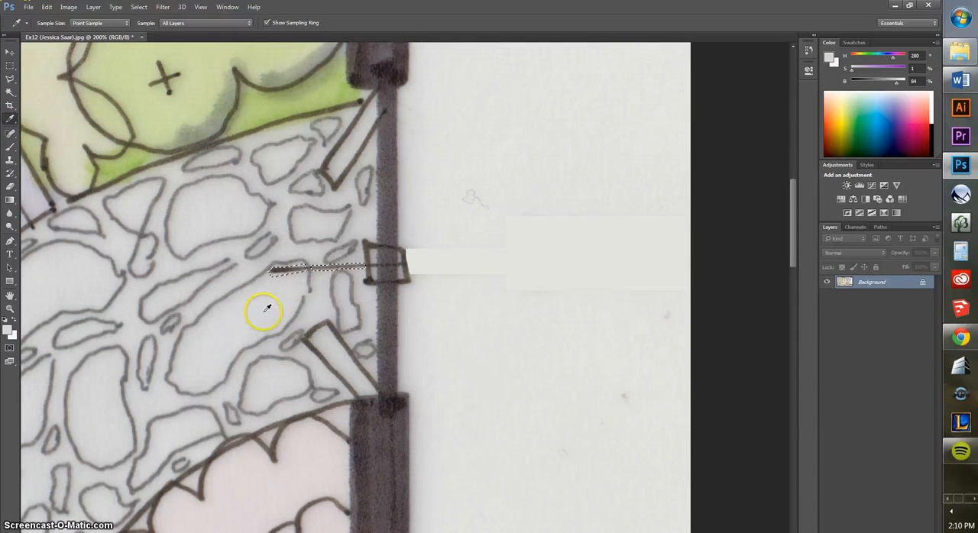
key("shift+F5")
key("Return")
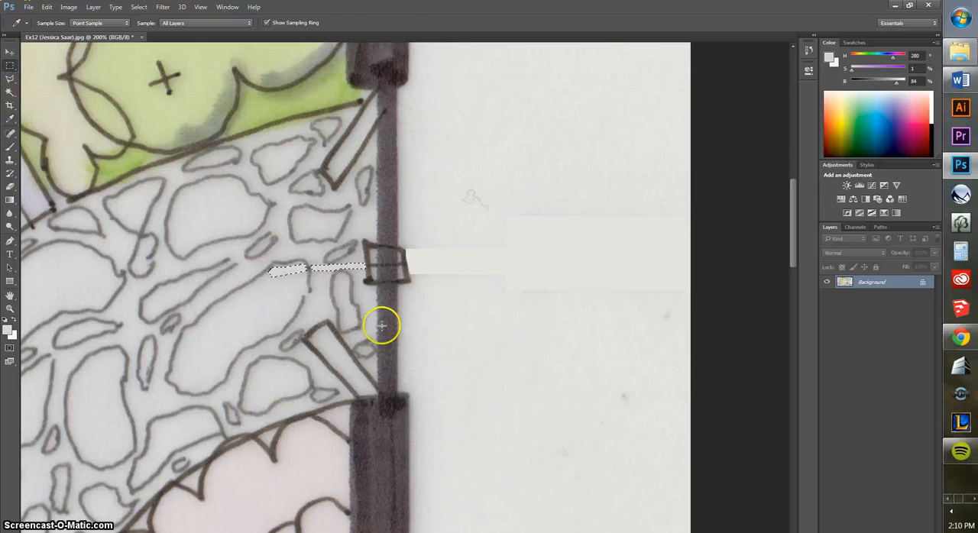
key("m")
key("ctrl+d")
Select the LAWN label in the middle of the lawn with a rectangular marquee
scroll(476, 407, "down", 3)
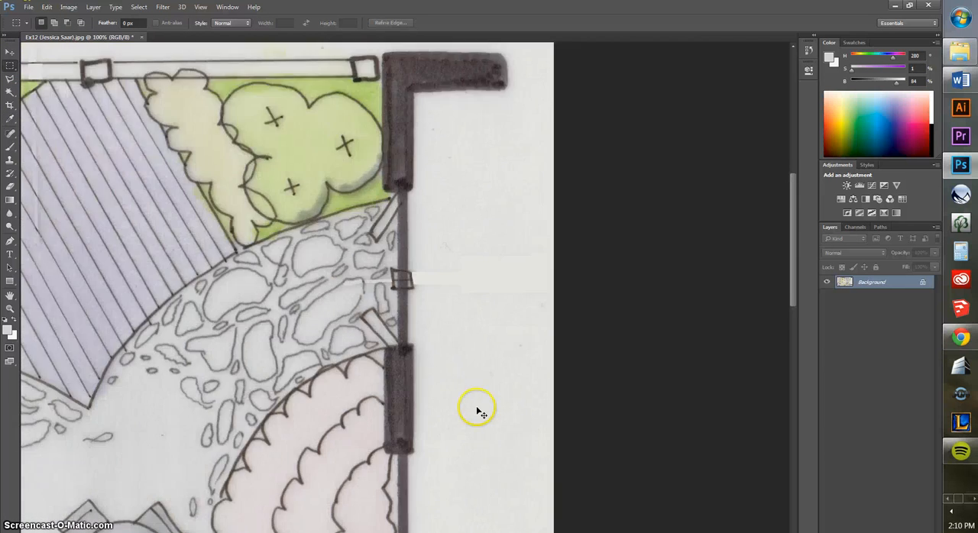
scroll(482, 414, "down", 1)
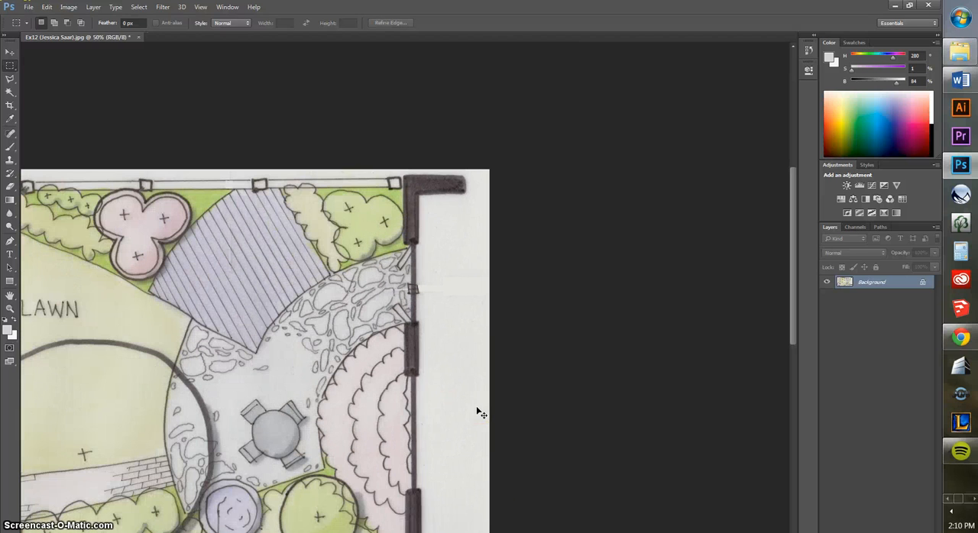
key("space")
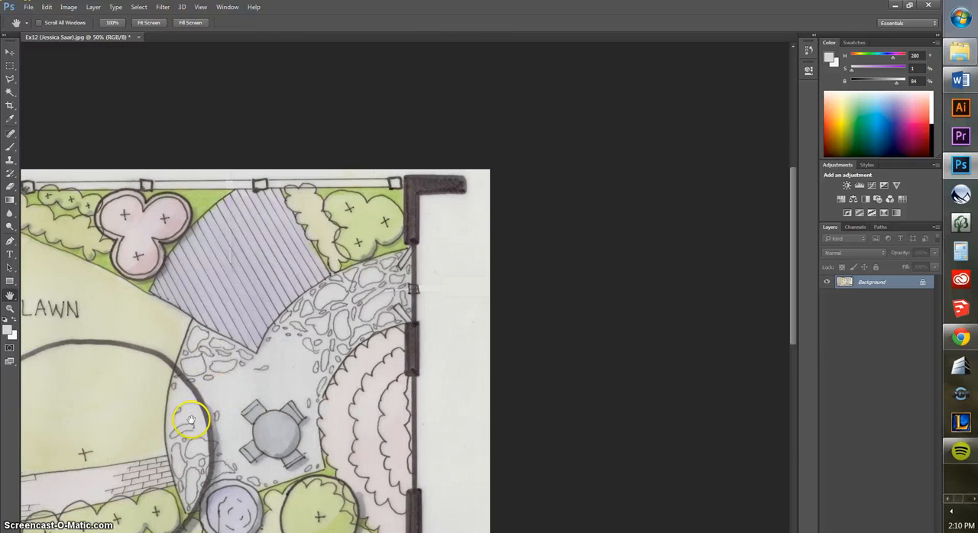
left_click_drag(191, 414, 448, 389)
mouse_move(342, 368)
left_mouse_down()
mouse_move(516, 408)
mouse_move(507, 318)
mouse_move(523, 241)
mouse_move(506, 271)
left_mouse_up()
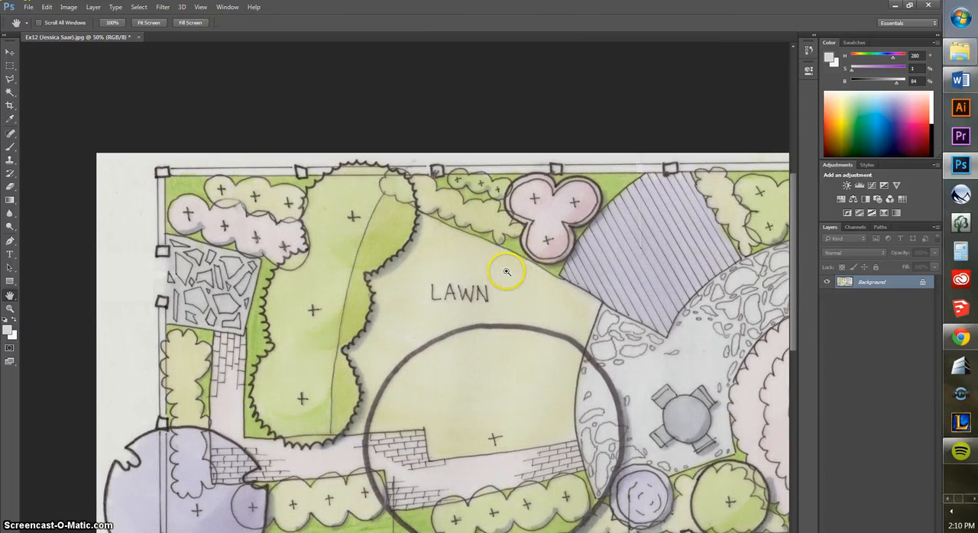
scroll(508, 267, "up", 3)
left_click_drag(708, 353, 695, 344)
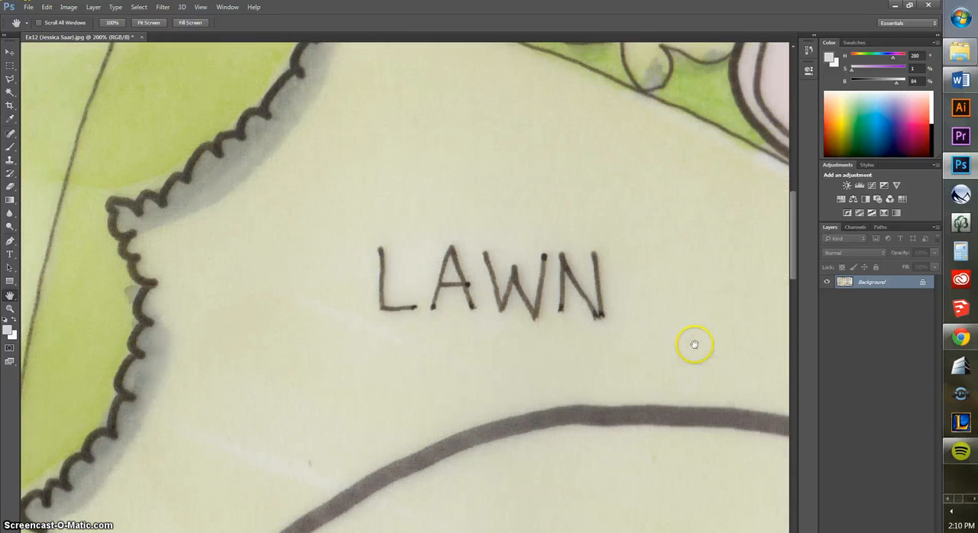
left_click(10, 66)
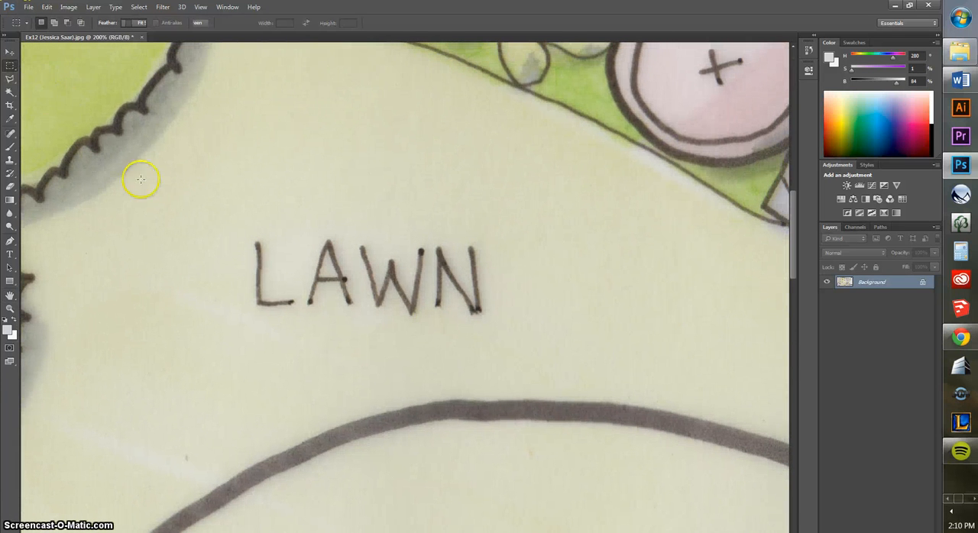
left_click_drag(244, 230, 489, 320)
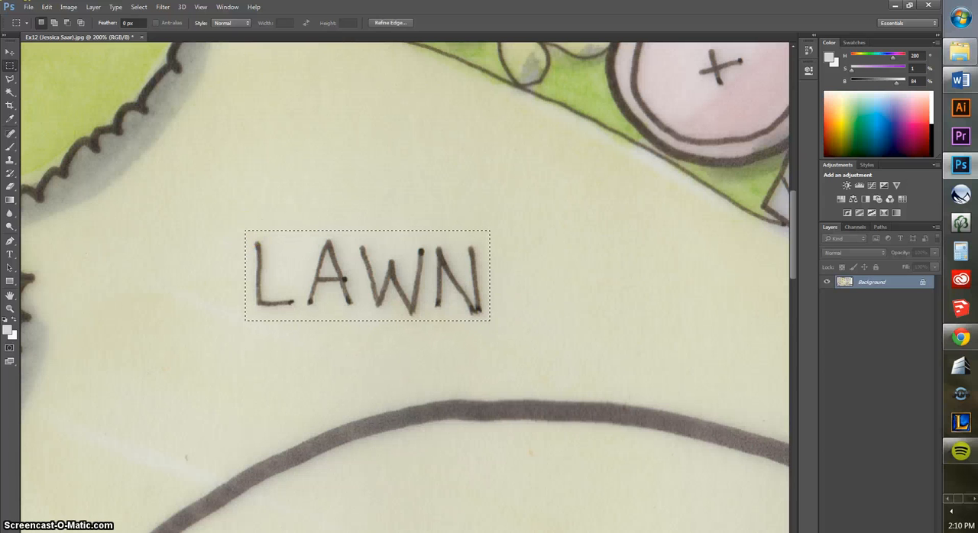
Sample the pale yellow-green just above the LAWN label, fill the selection with it at 100% opacity, and deselect
left_click(11, 120)
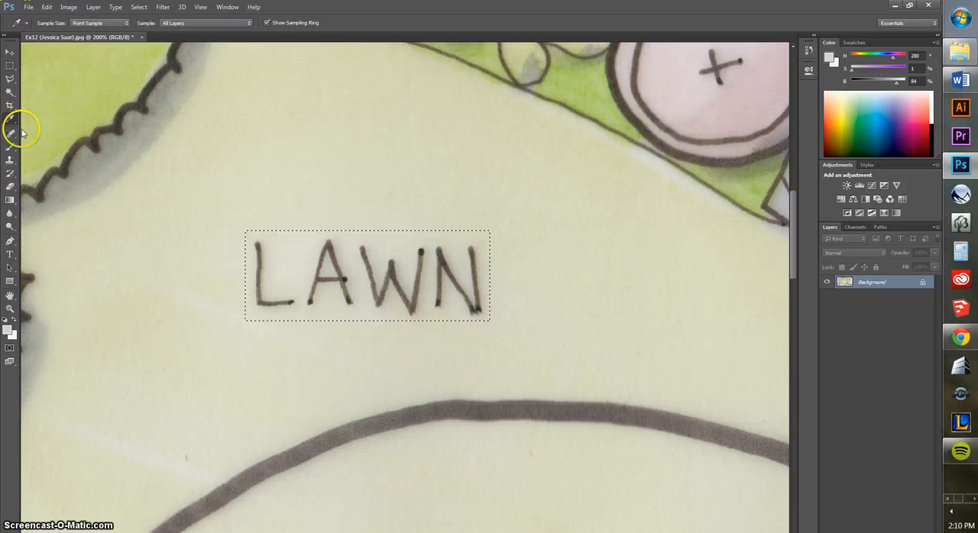
left_click(331, 197)
left_click(47, 7)
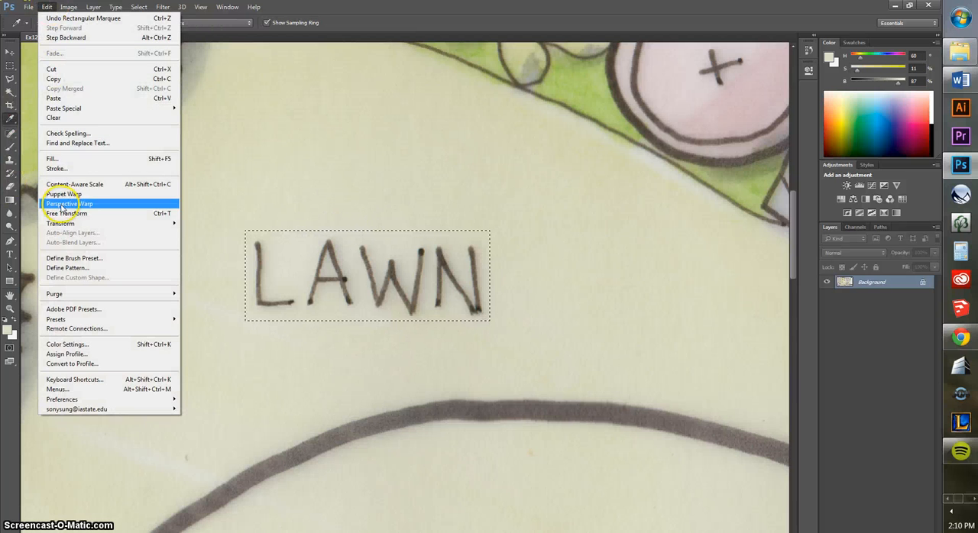
left_click(66, 155)
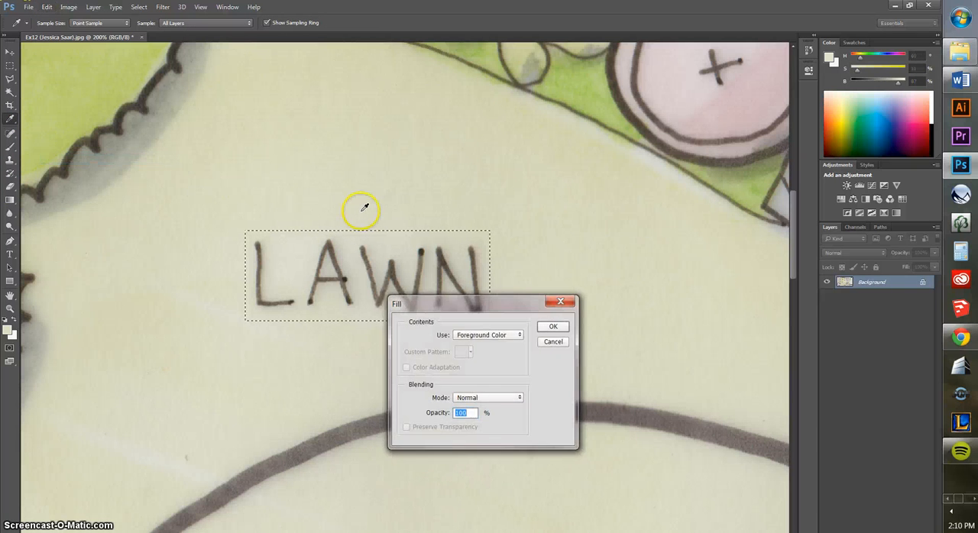
key("Return")
left_click(10, 65)
left_click(204, 200)
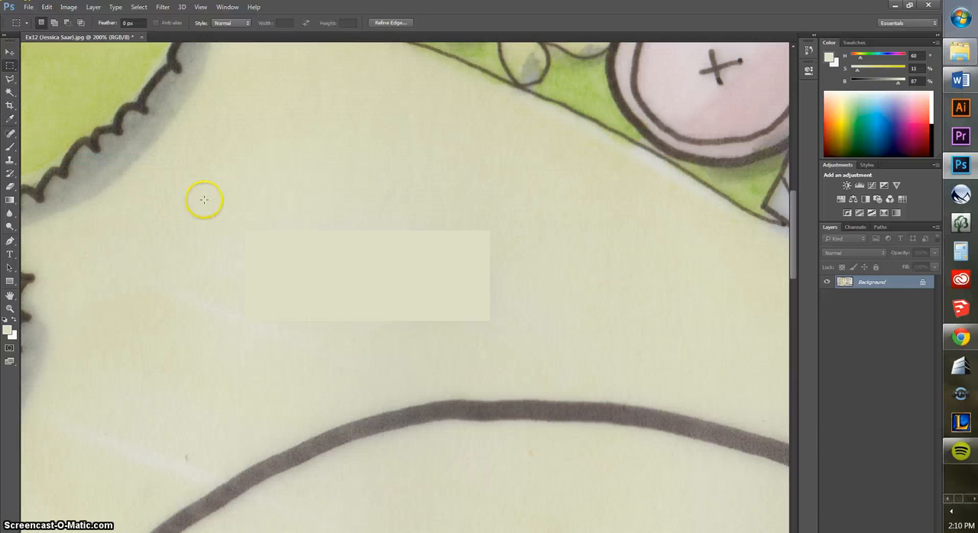
Outline the BRICK PATH label and its leader line below the lower border with the Polygonal Lasso
key("ctrl+minus")
key("ctrl+minus")
key("ctrl+minus")
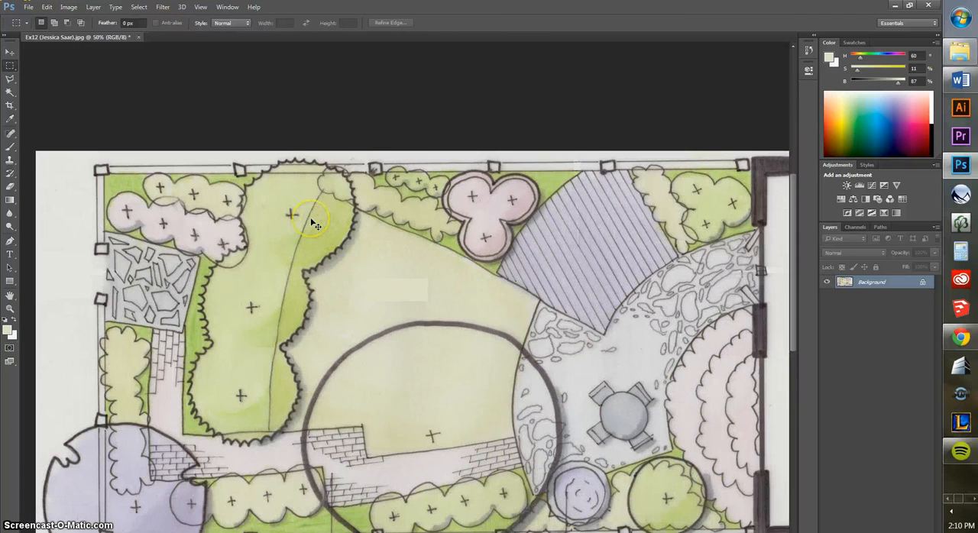
key("space")
left_click_drag(409, 458, 388, 225)
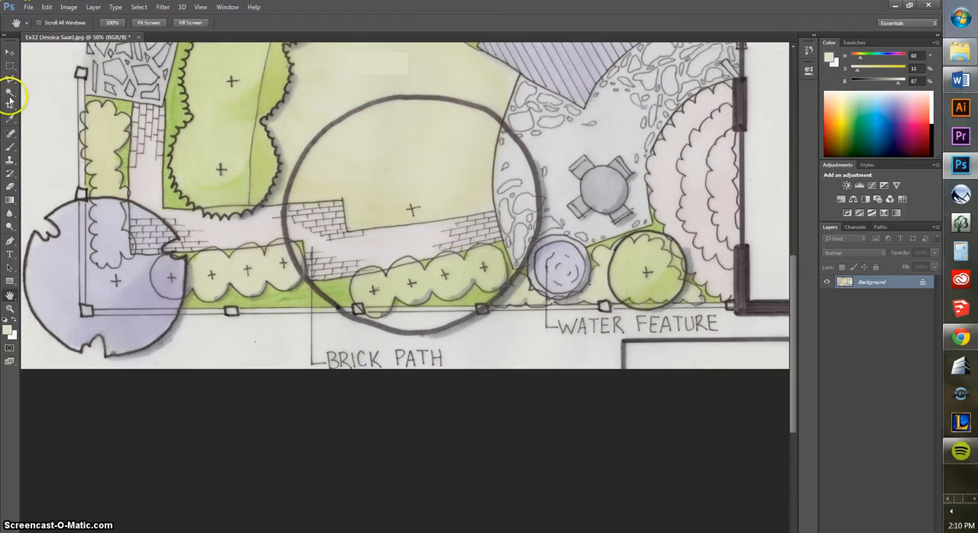
key("ctrl+plus")
key("ctrl+plus")
key("ctrl+plus")
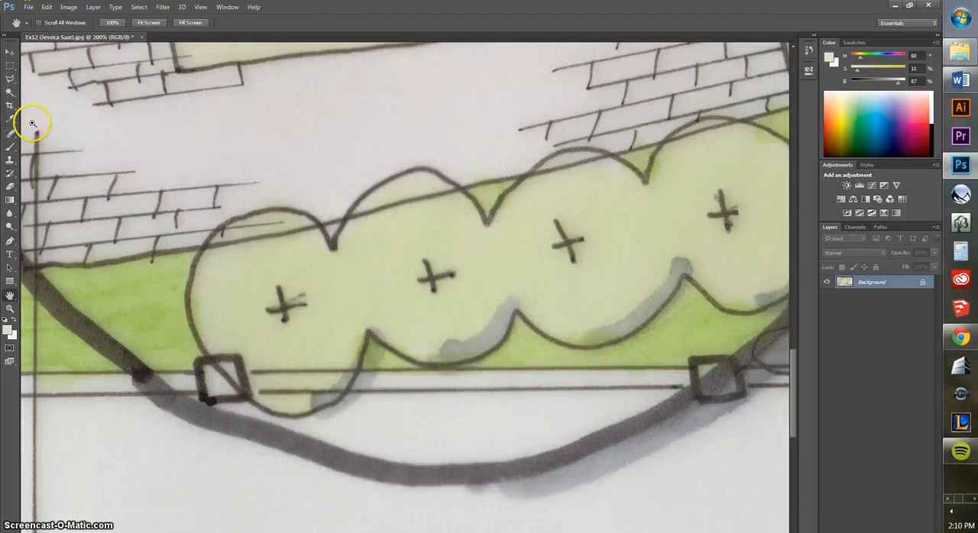
left_click_drag(164, 312, 294, 77)
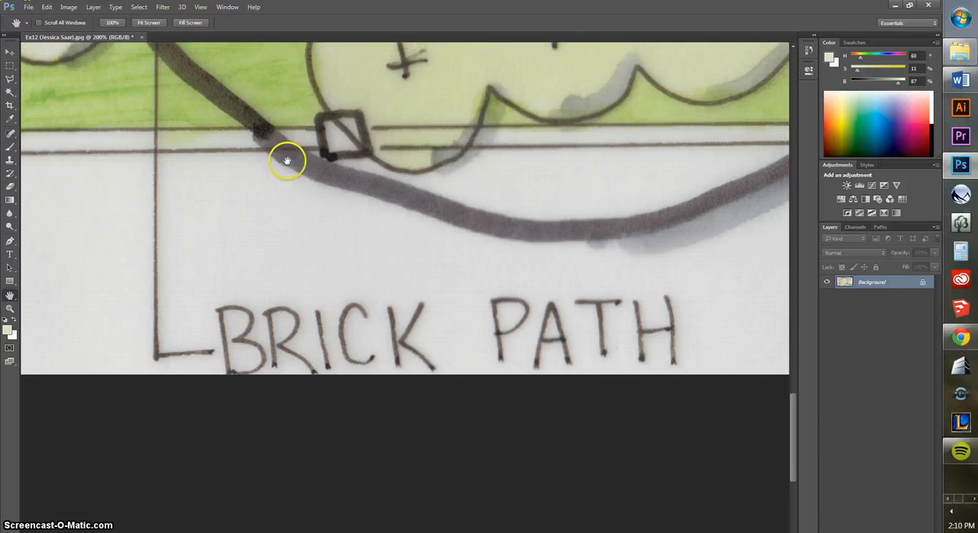
left_click(10, 79)
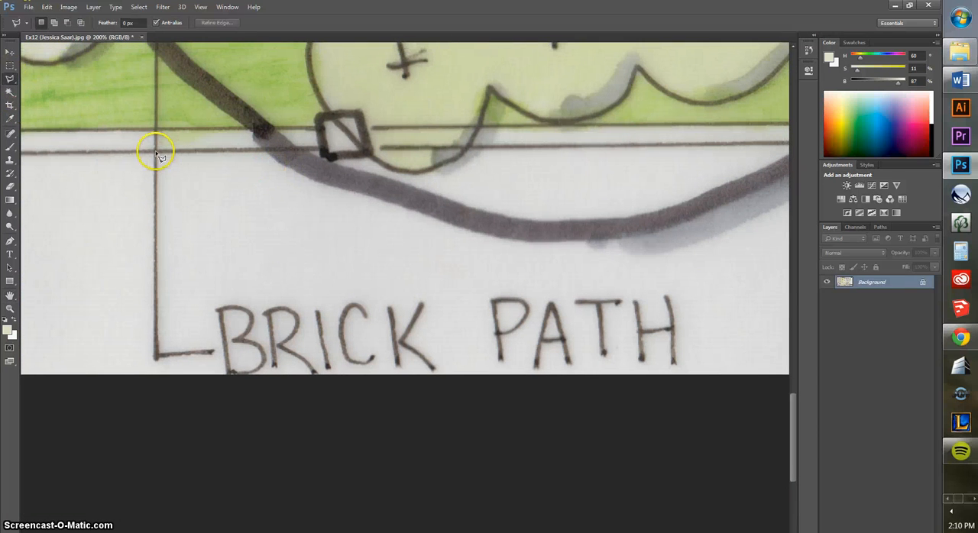
left_click(177, 323)
left_click(205, 327)
left_click(210, 297)
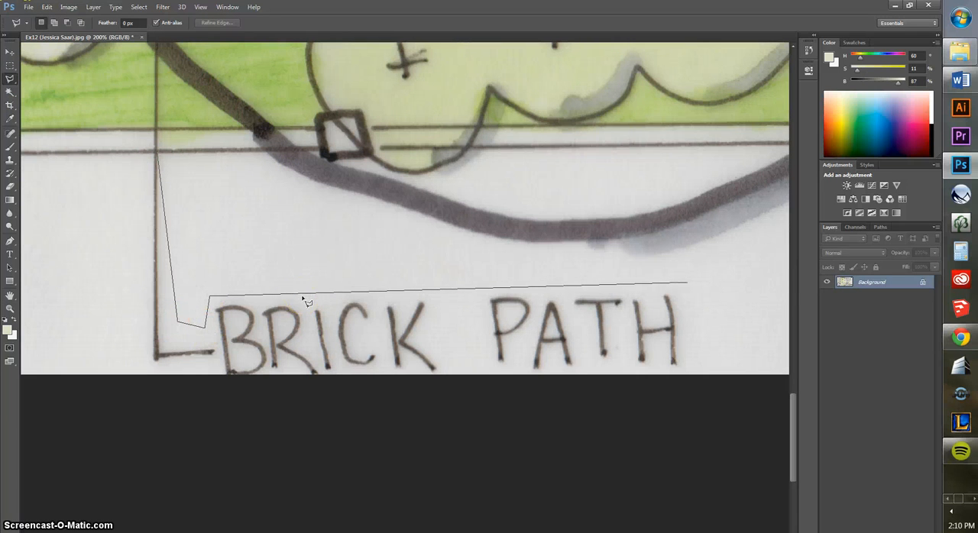
left_click(687, 385)
left_click(127, 384)
left_click(134, 341)
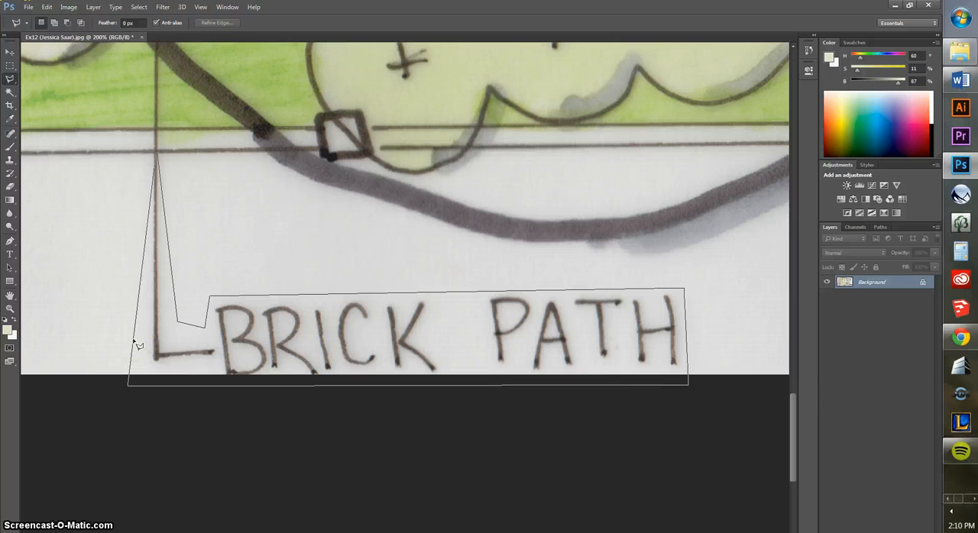
left_click(157, 151)
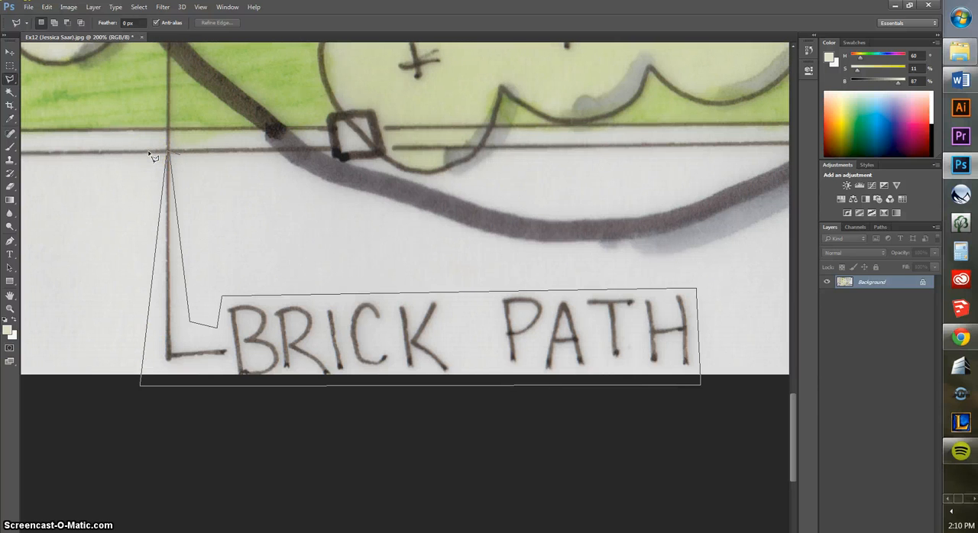
left_click(169, 156)
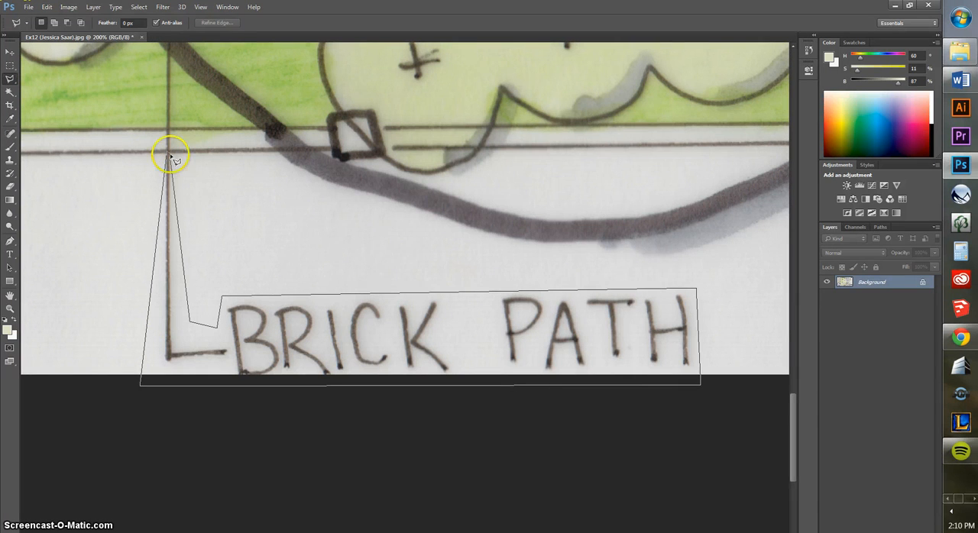
Sample the light grey paper beside the BRICK PATH label, fill the selection with it at 100% opacity, and deselect
left_click(11, 118)
key("shift+F5")
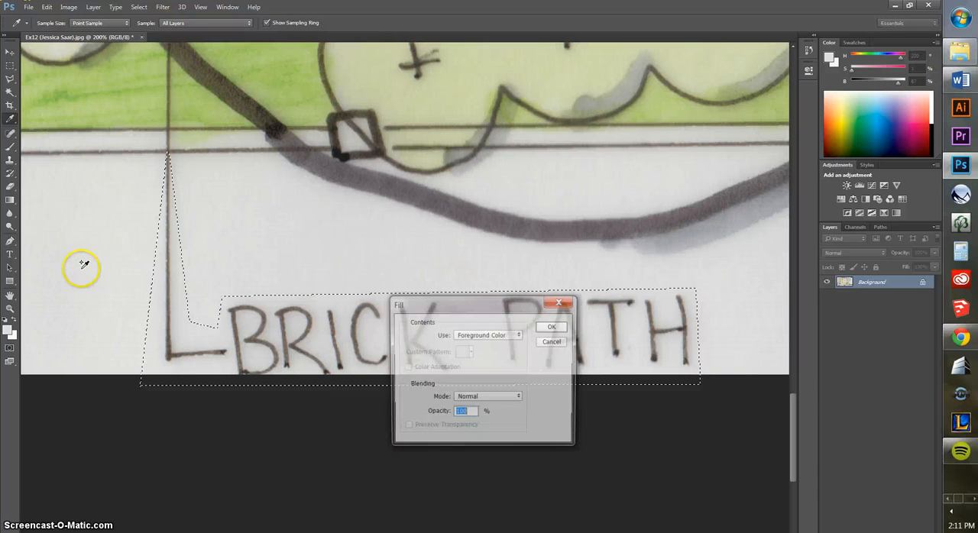
key("Return")
left_click(11, 54)
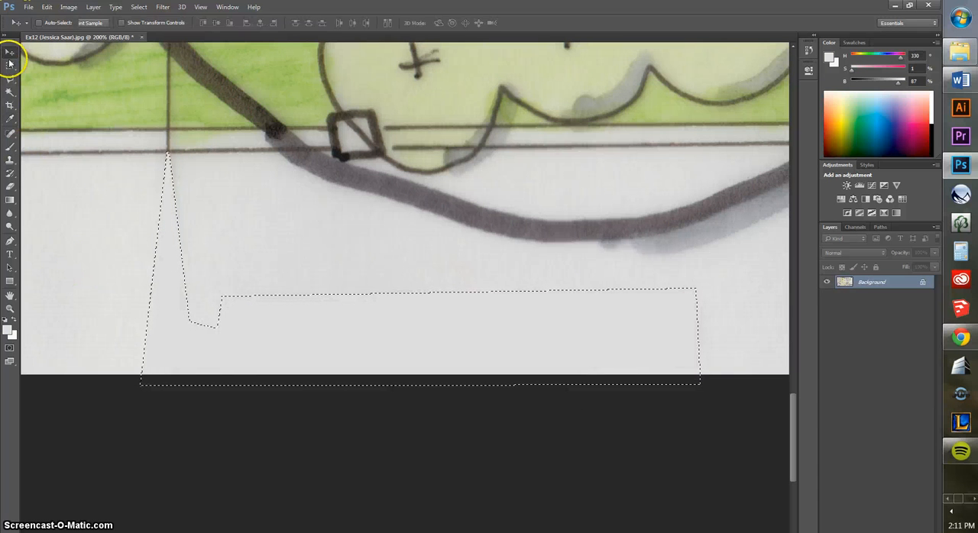
left_click(10, 65)
left_click(74, 255)
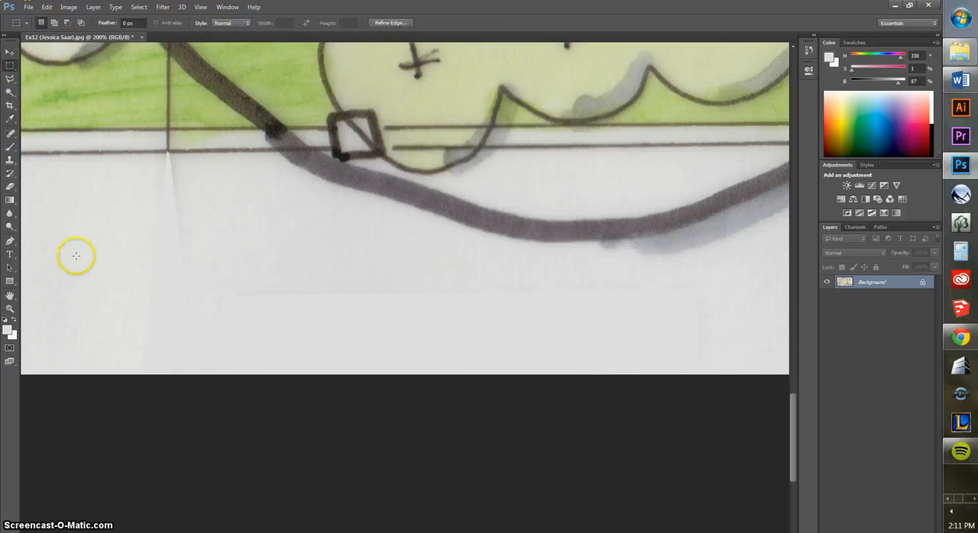
Outline the short piece of the brick path leader line between the two lower border lines with the Polygonal Lasso
left_click(10, 296)
left_click_drag(169, 204, 282, 427)
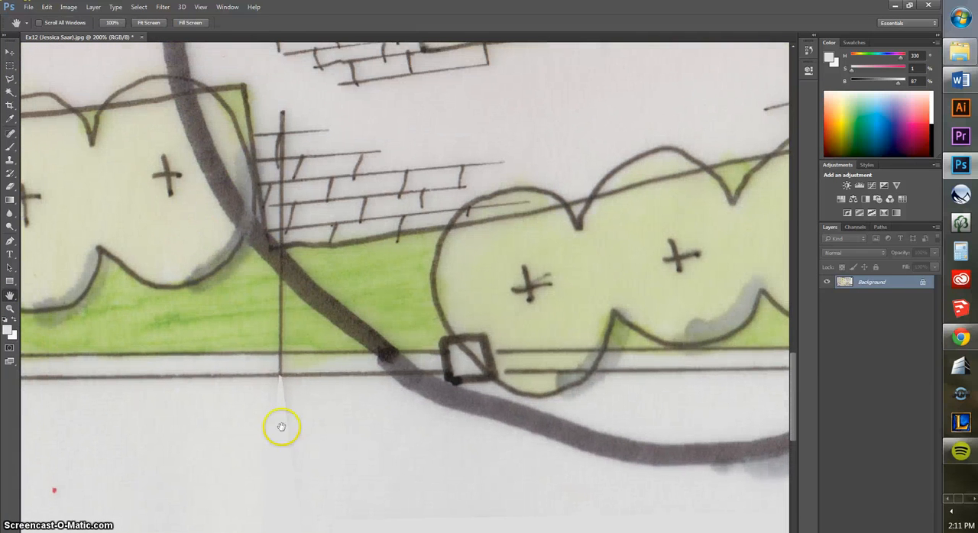
left_click(10, 78)
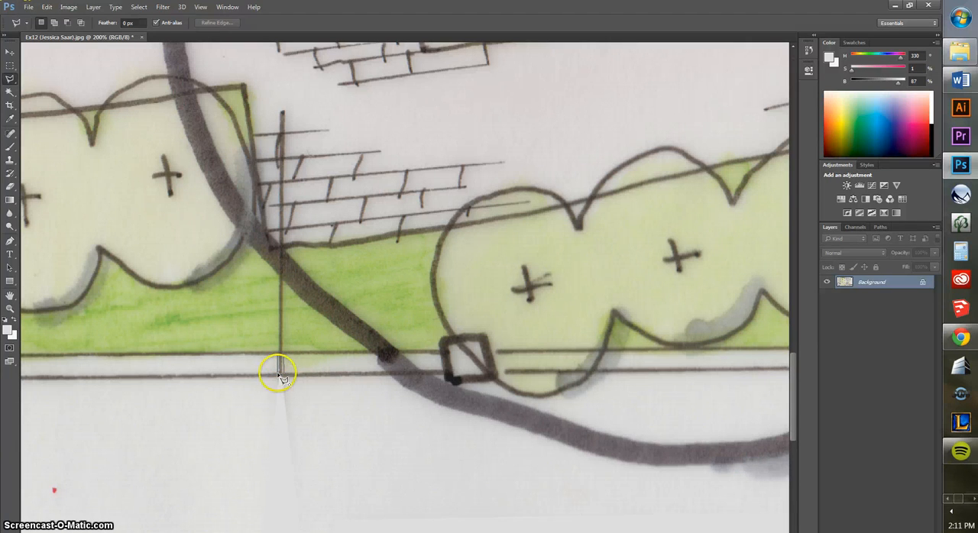
Sample the light grey between the two border lines, fill the small leader line selection with it, and deselect
left_click(10, 118)
left_click(269, 361)
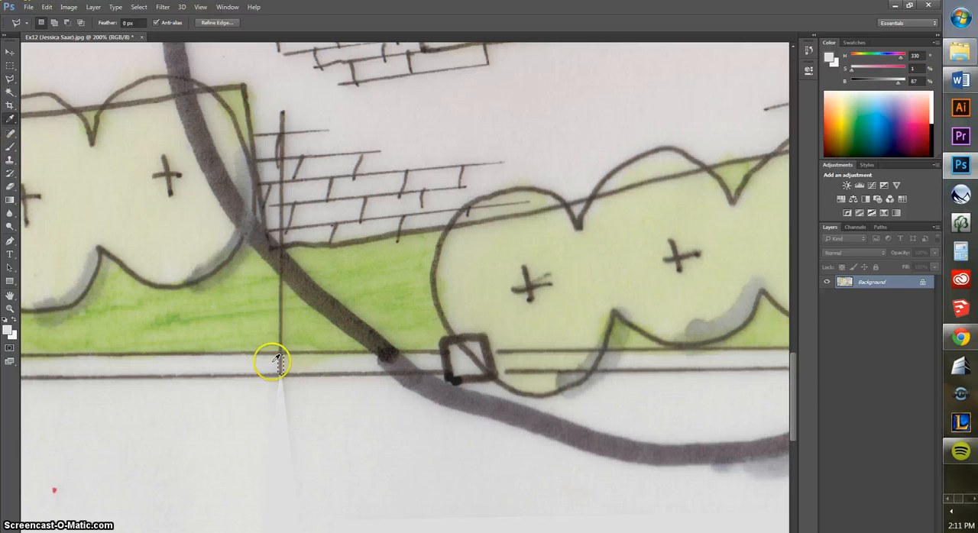
left_click(268, 361)
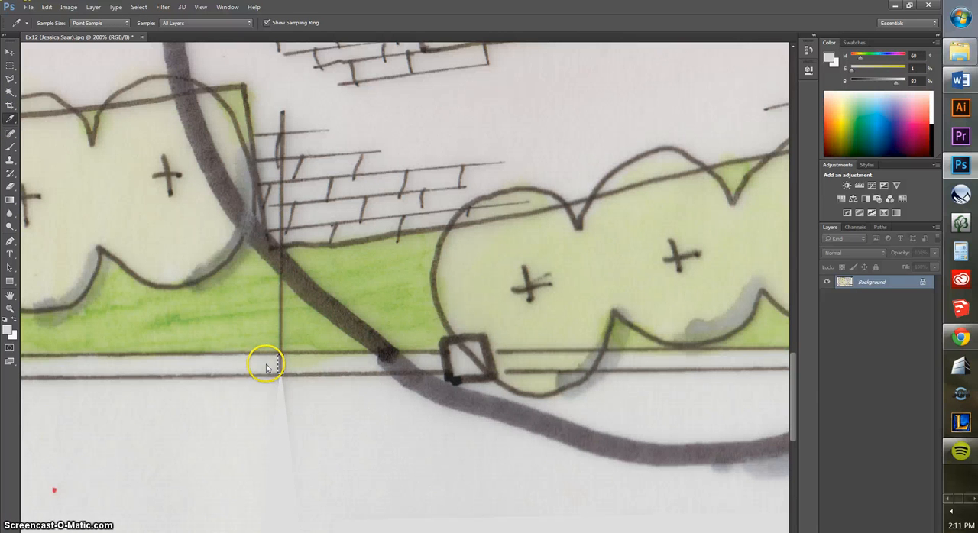
key("shift+F5")
key("Return")
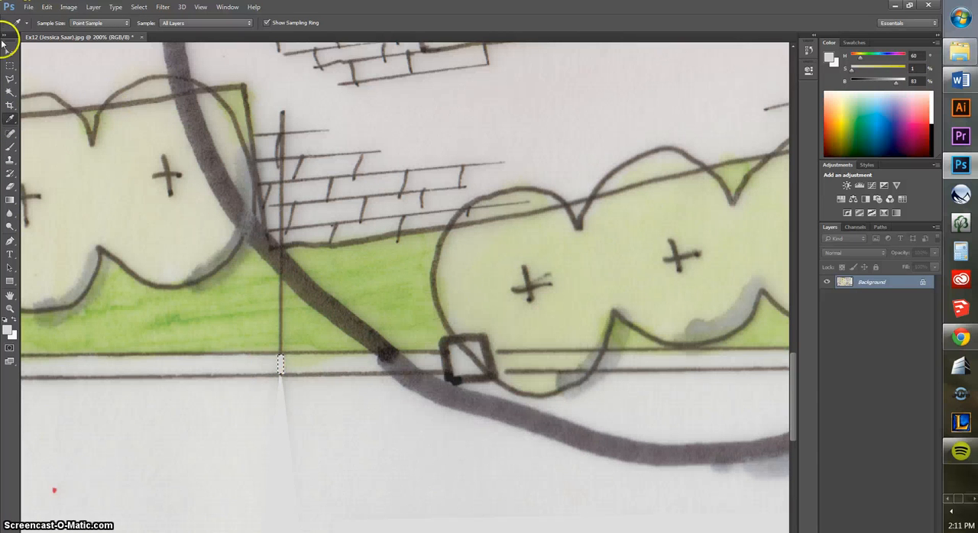
left_click(13, 71)
left_click(264, 407)
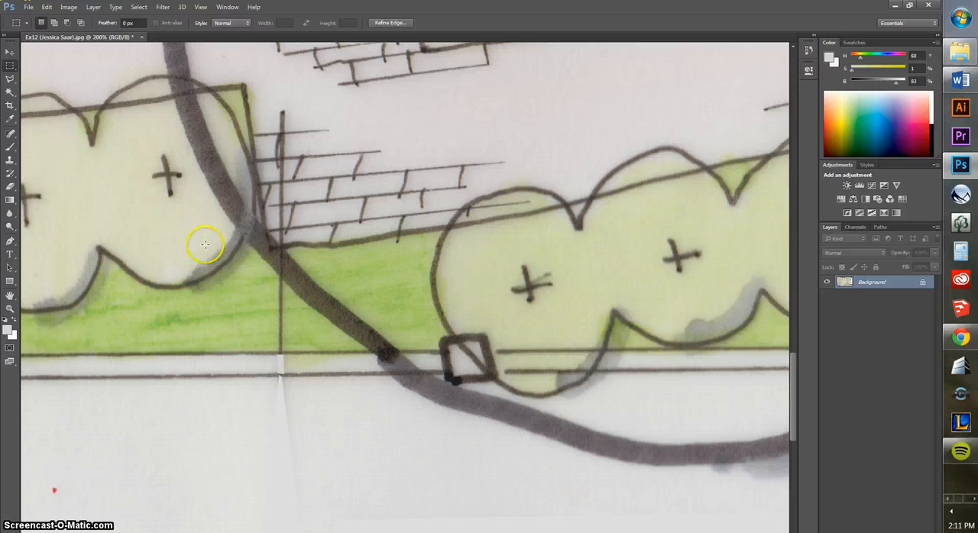
Lasso the leader line piece crossing the green planting strip, fill it with green sampled right beside it, and deselect
left_click(9, 79)
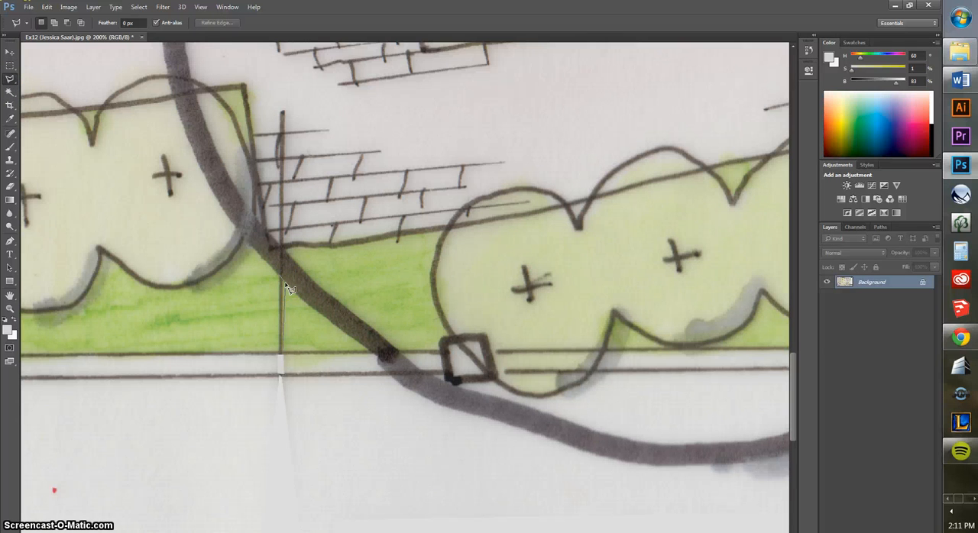
left_click_drag(282, 355, 278, 276)
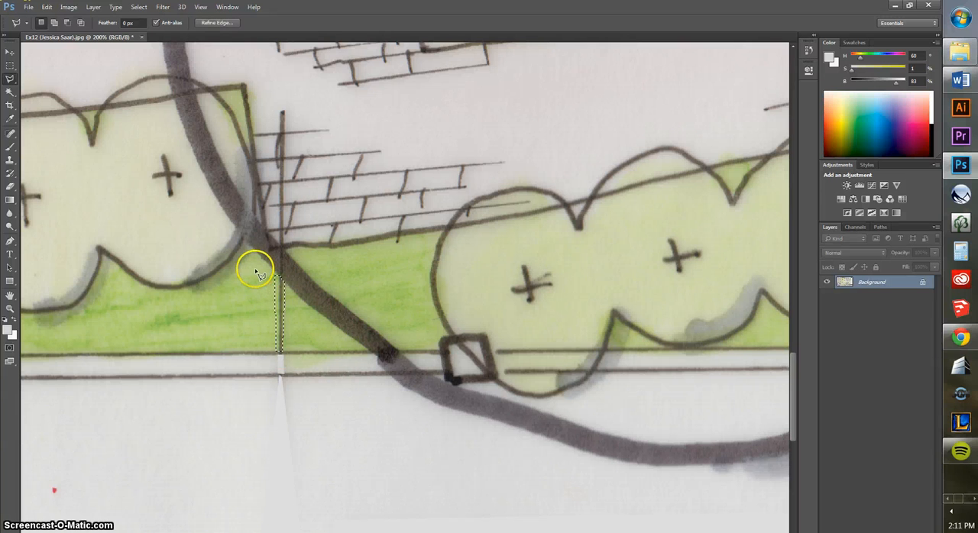
left_click(10, 120)
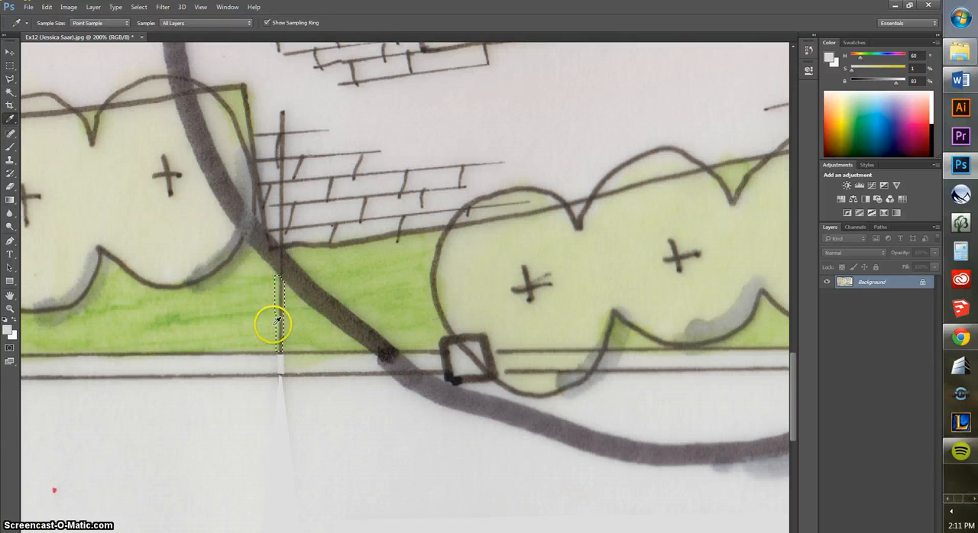
left_click(269, 324)
key("shift+BackSpace")
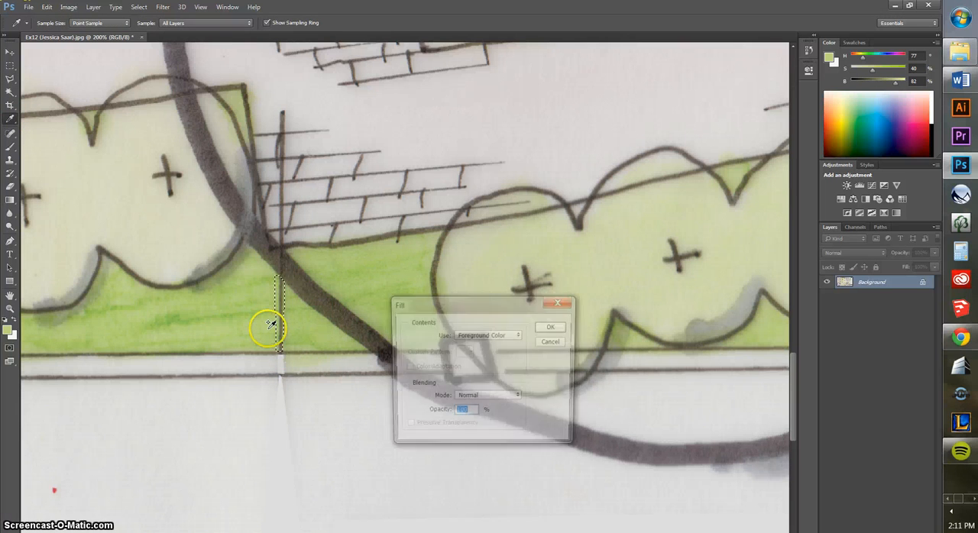
key("Return")
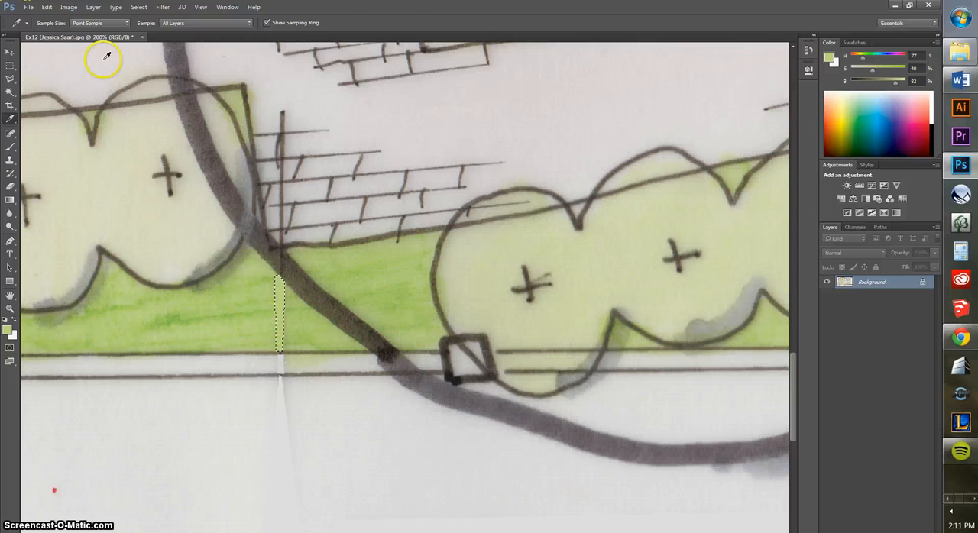
left_click(10, 65)
left_click(244, 325)
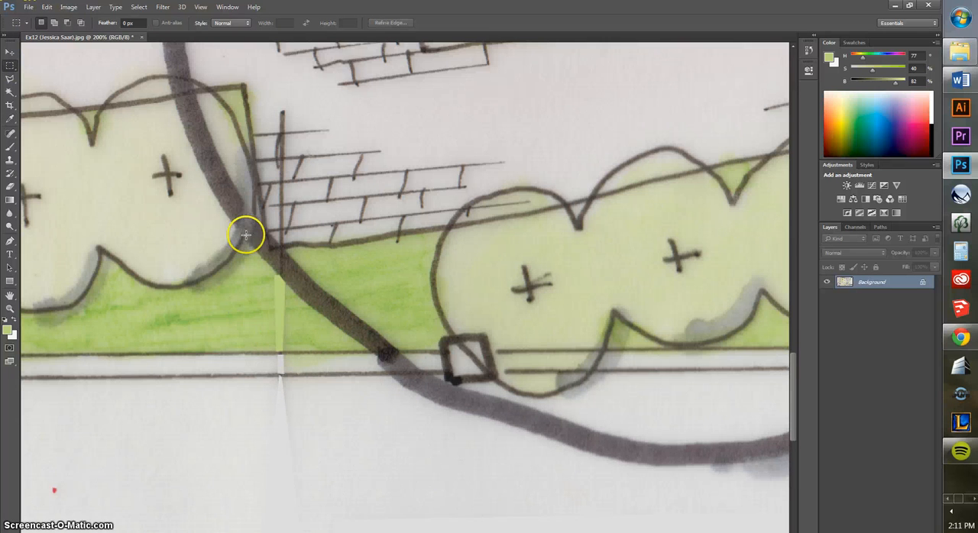
Outline the leader line pieces between the brick joints with the Polygonal Lasso, adding each piece to the selection
scroll(244, 227, "up", 5)
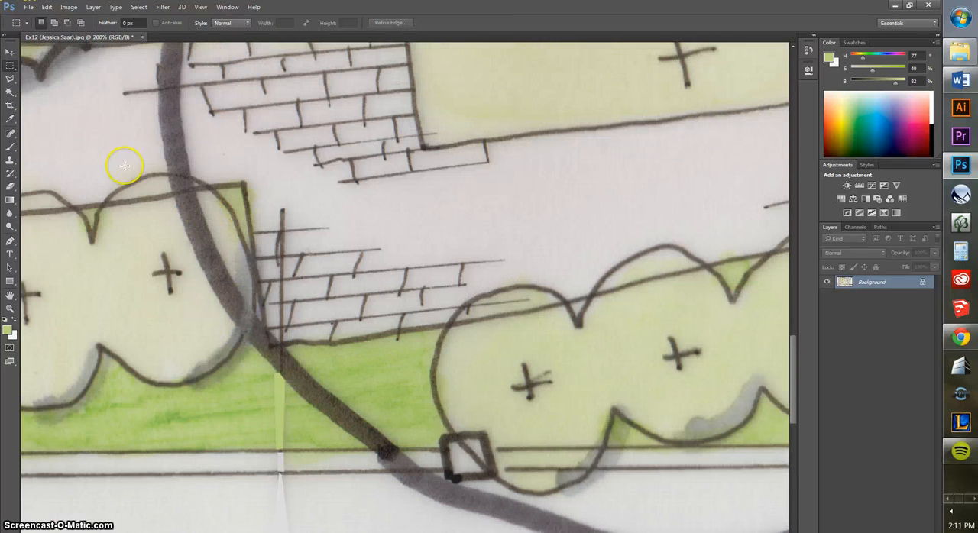
left_click(10, 78)
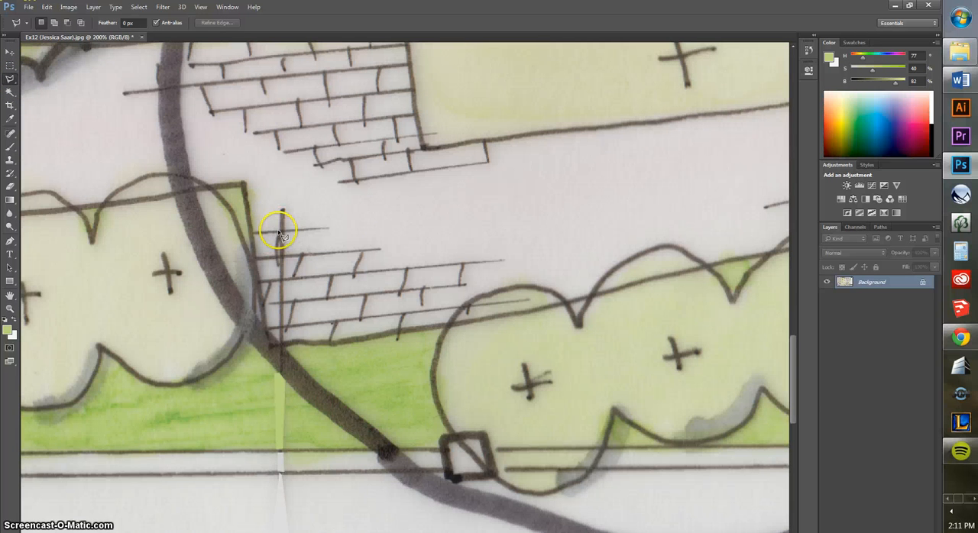
left_click(287, 204)
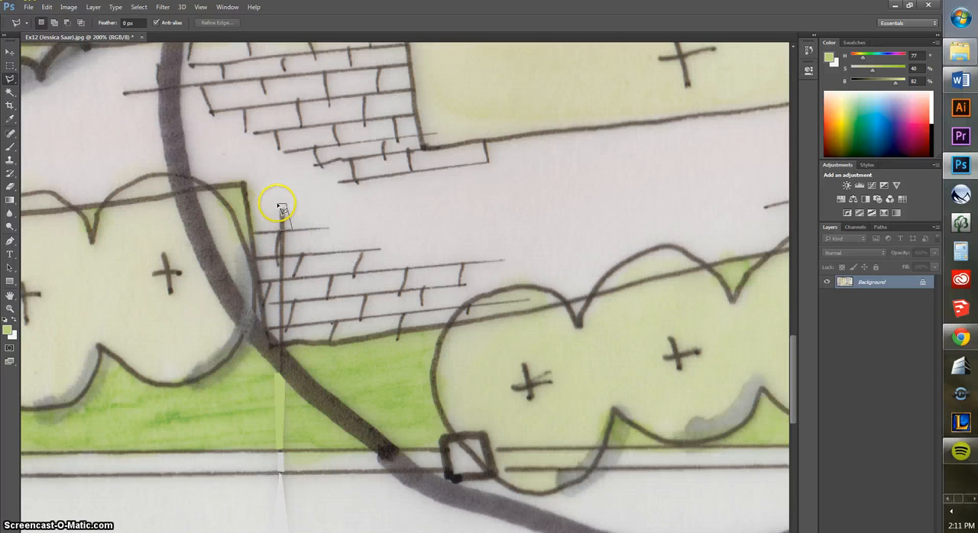
left_click(277, 205)
double_click(279, 231)
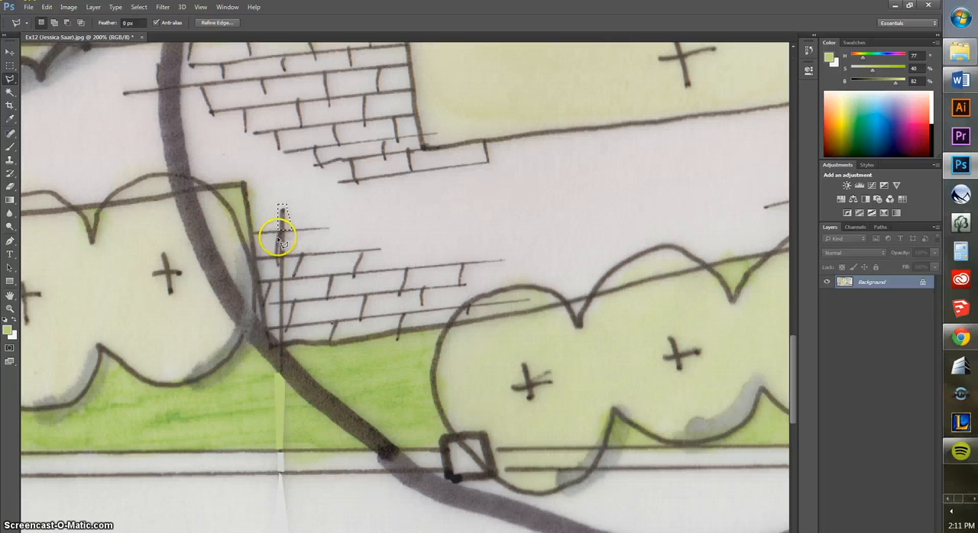
key("shift")
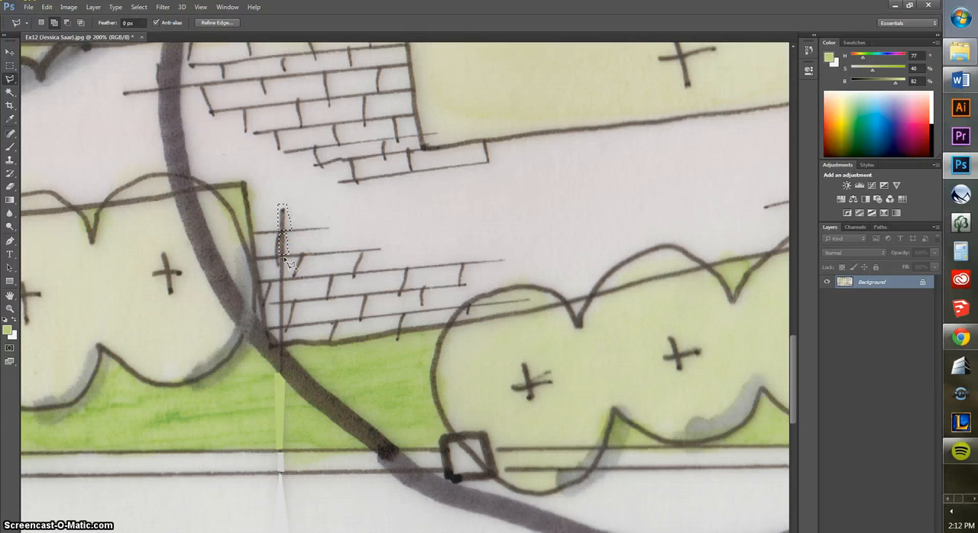
left_click(281, 276)
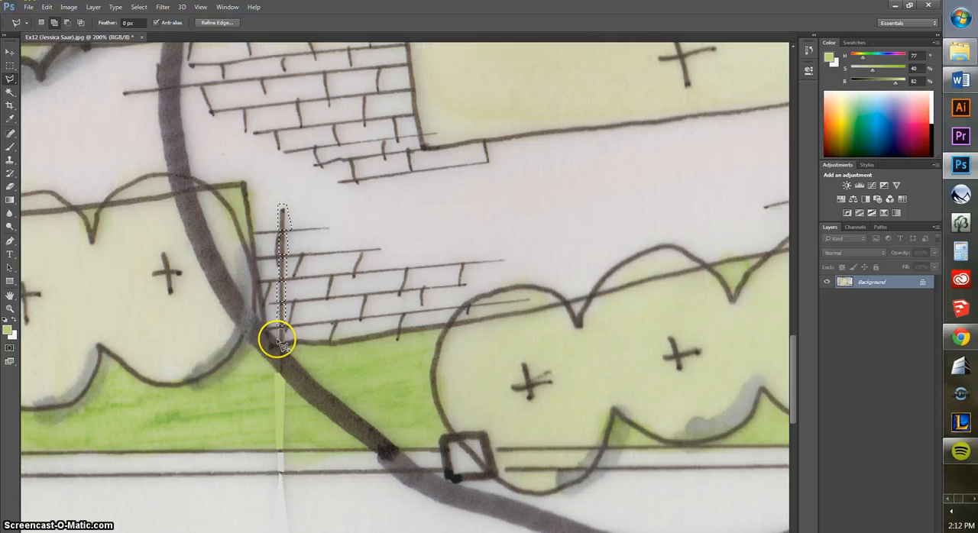
Sample the light grey inside a nearby brick, fill the leader line selection with it at 100% opacity, and deselect
left_click(11, 120)
left_click(324, 294)
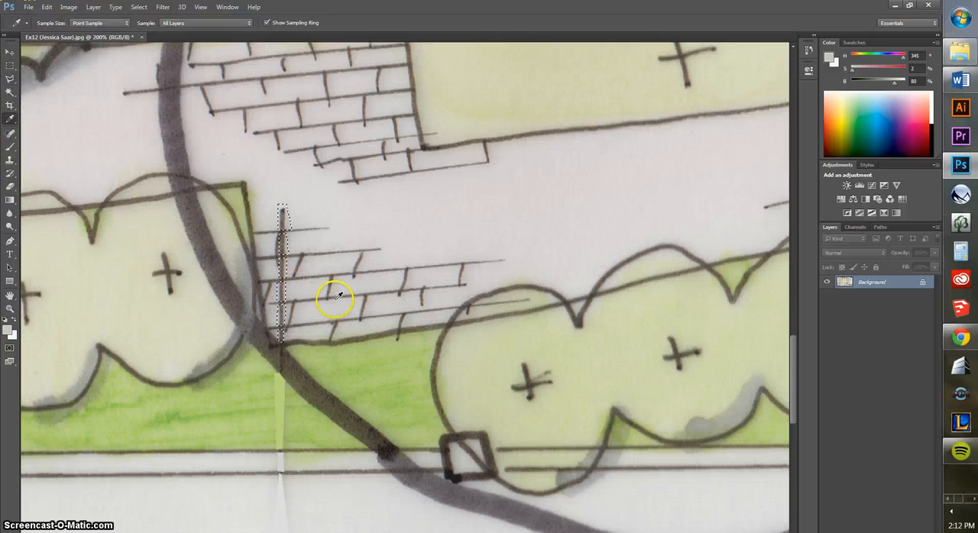
key("shift+BackSpace")
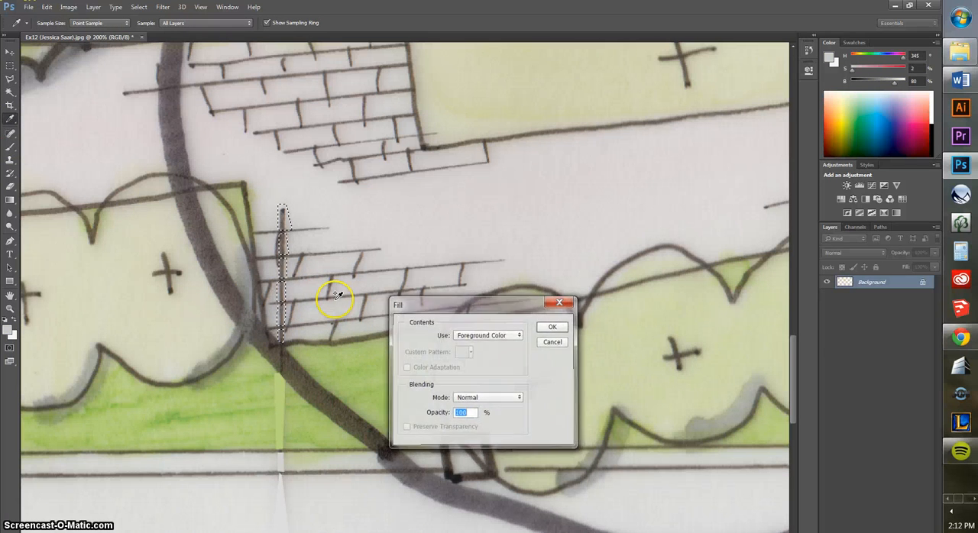
key("Return")
left_click(10, 66)
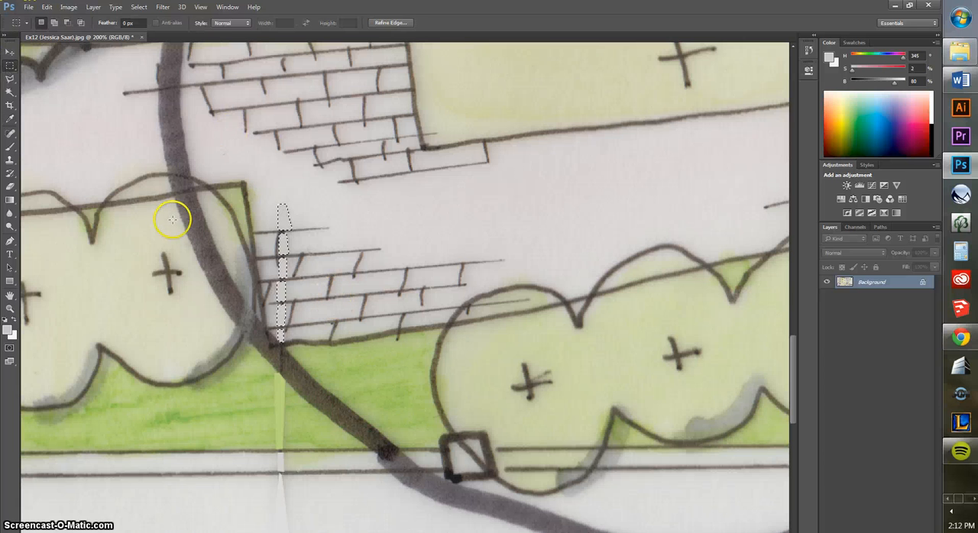
key("ctrl+minus")
key("ctrl+minus")
key("ctrl+minus")
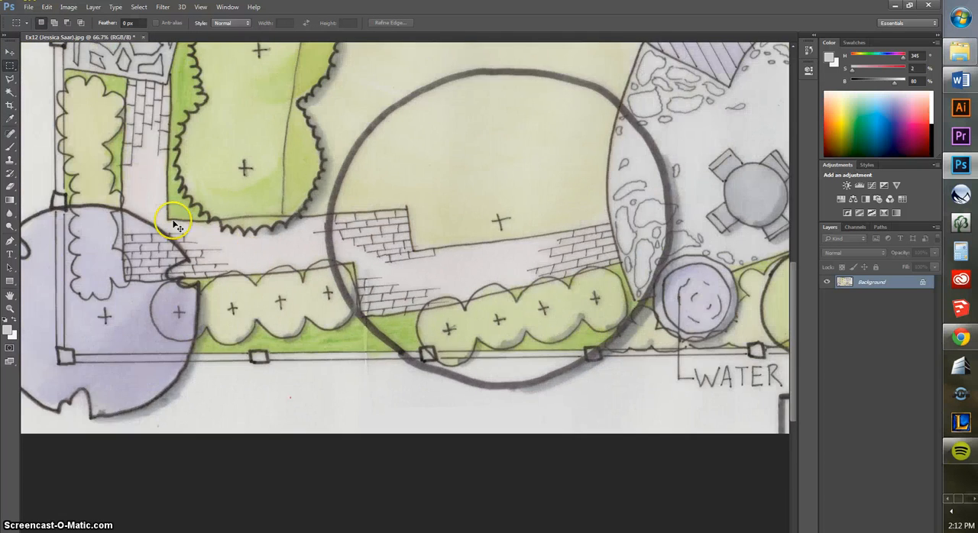
key("ctrl+minus")
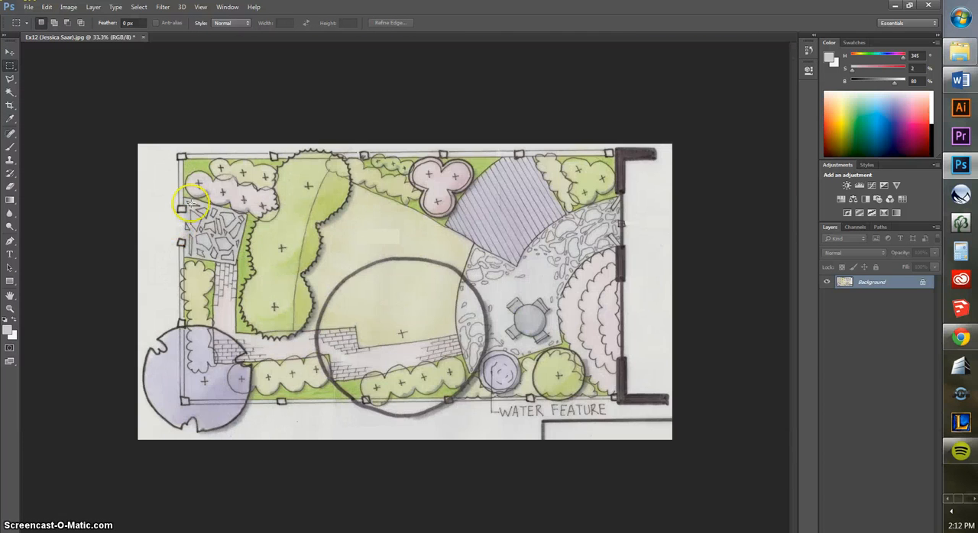
Select the WATER FEATURE label with a rectangular marquee and add the leader line pieces below and between the two border lines
left_click(10, 308)
left_click(492, 382)
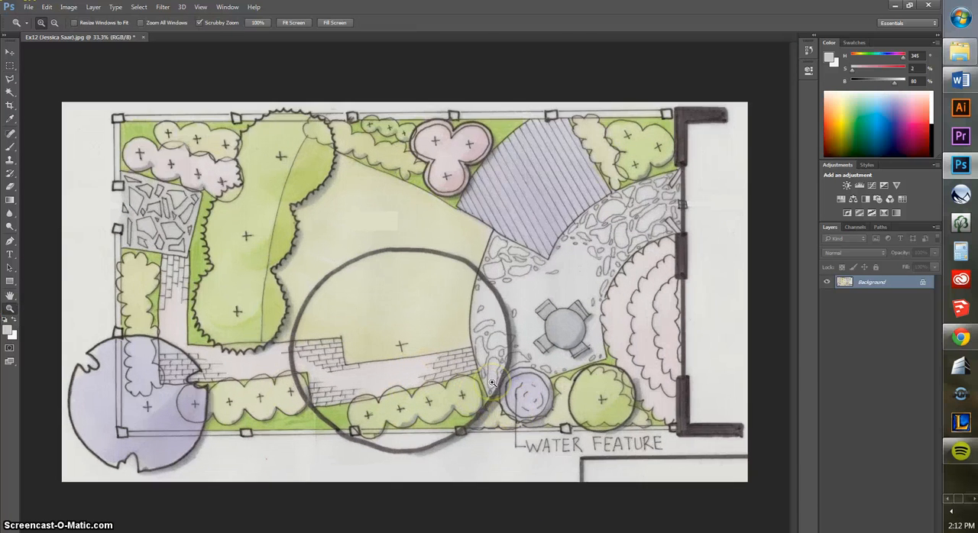
left_click_drag(491, 382, 538, 417)
key("space")
left_click_drag(624, 448, 227, 197)
key("ctrl+plus")
left_click_drag(366, 396, 347, 417)
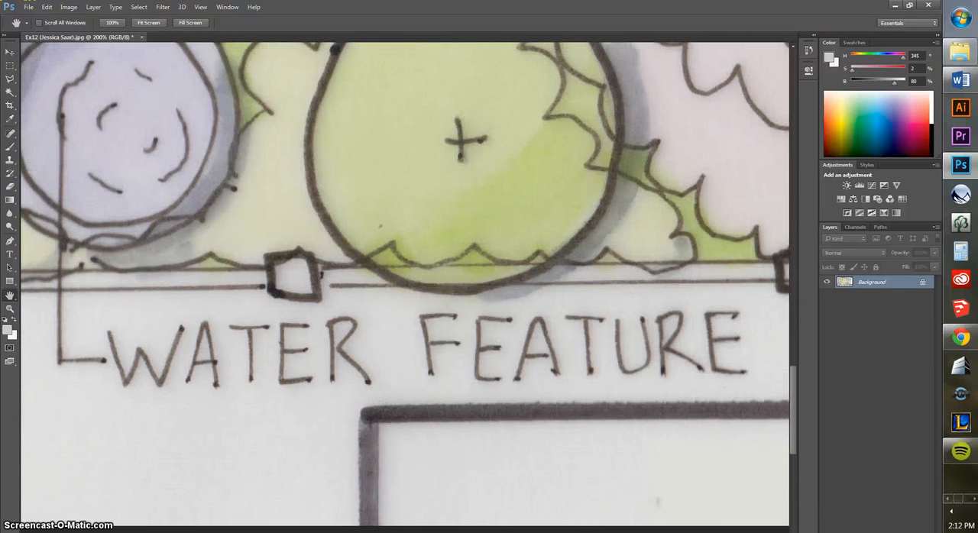
left_click(10, 67)
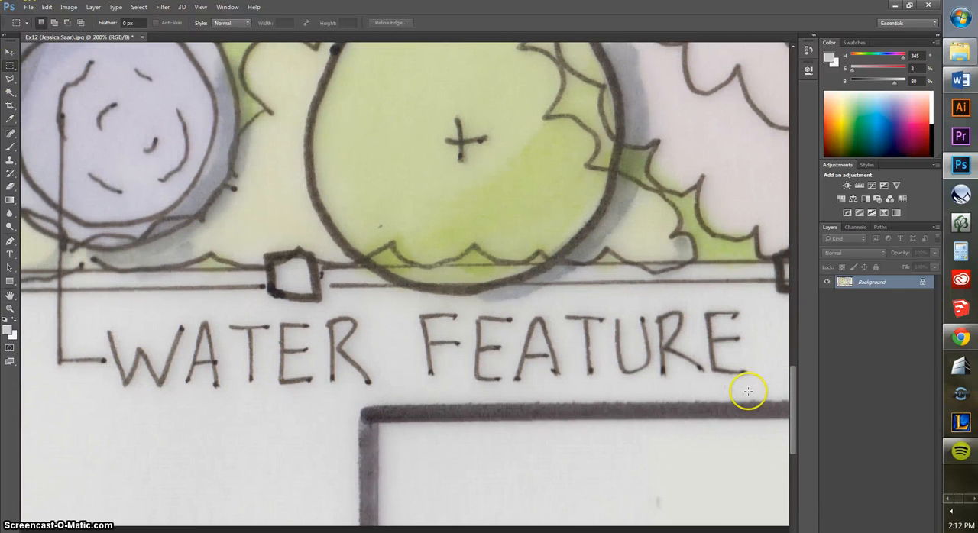
left_click_drag(750, 384, 47, 309)
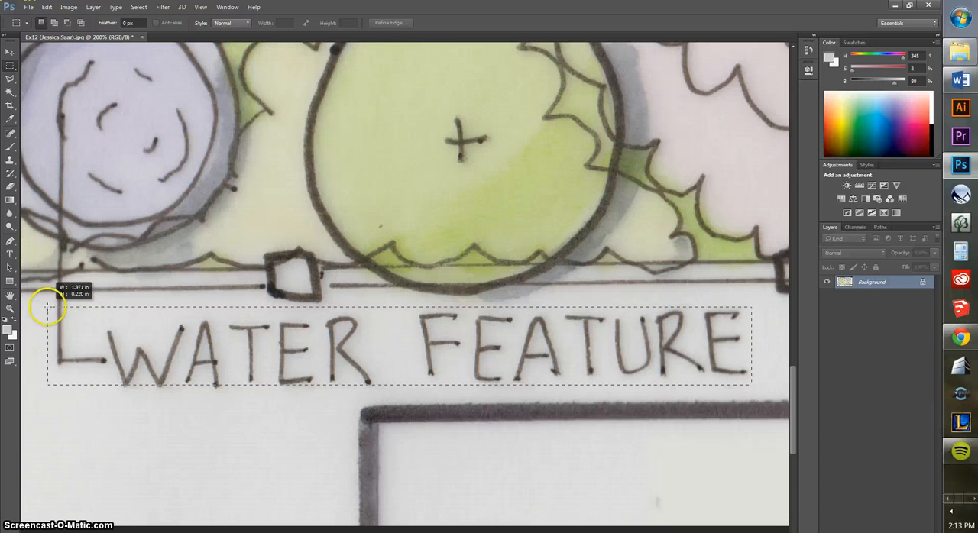
left_click_drag(73, 321, 53, 304)
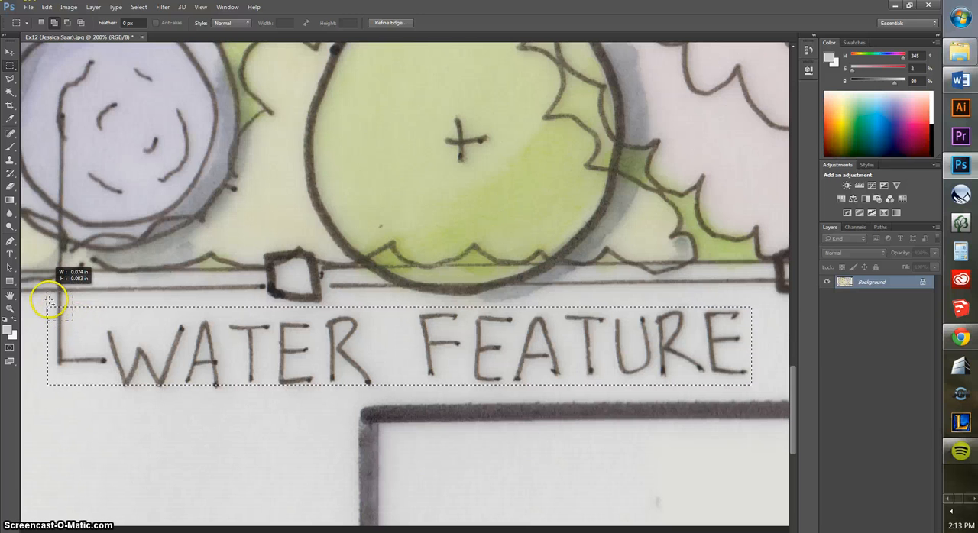
left_click_drag(61, 292, 47, 292)
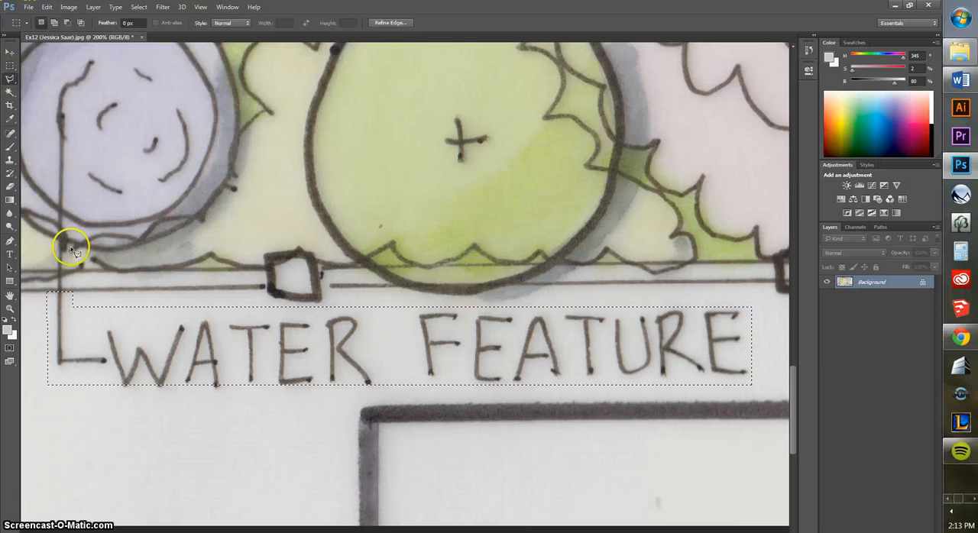
key("l")
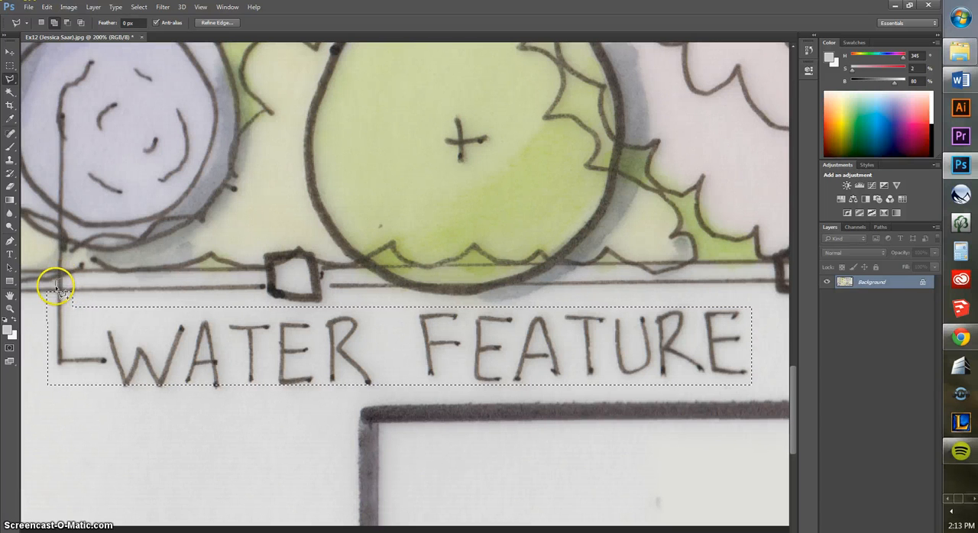
Sample the light grey paper colour, fill the WATER FEATURE label and leader line selection with it, and deselect
left_click(10, 118)
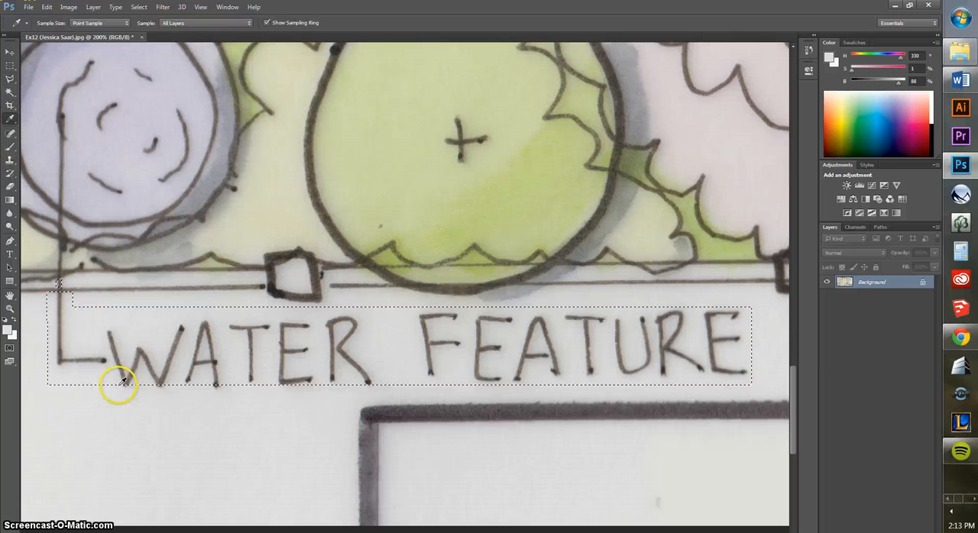
key("shift+BackSpace")
key("Return")
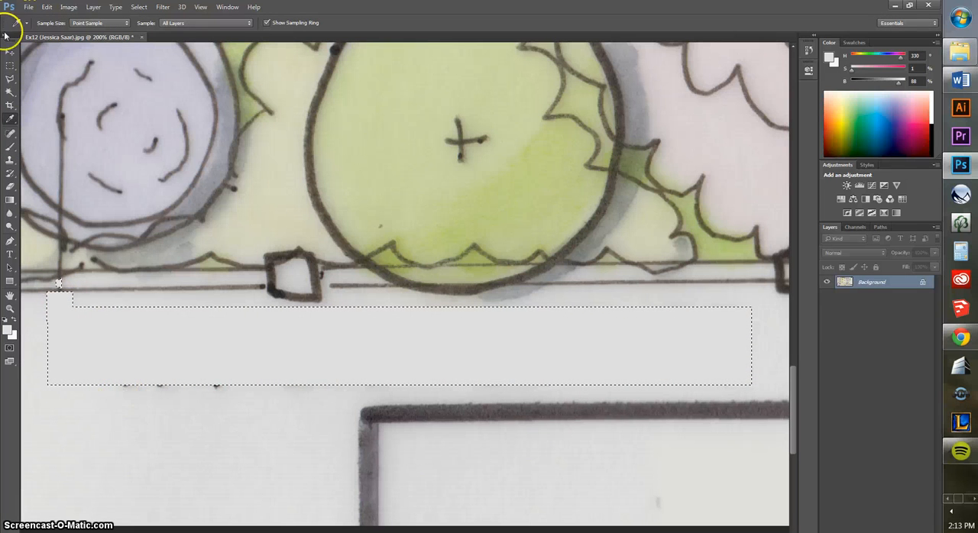
key("ctrl+d")
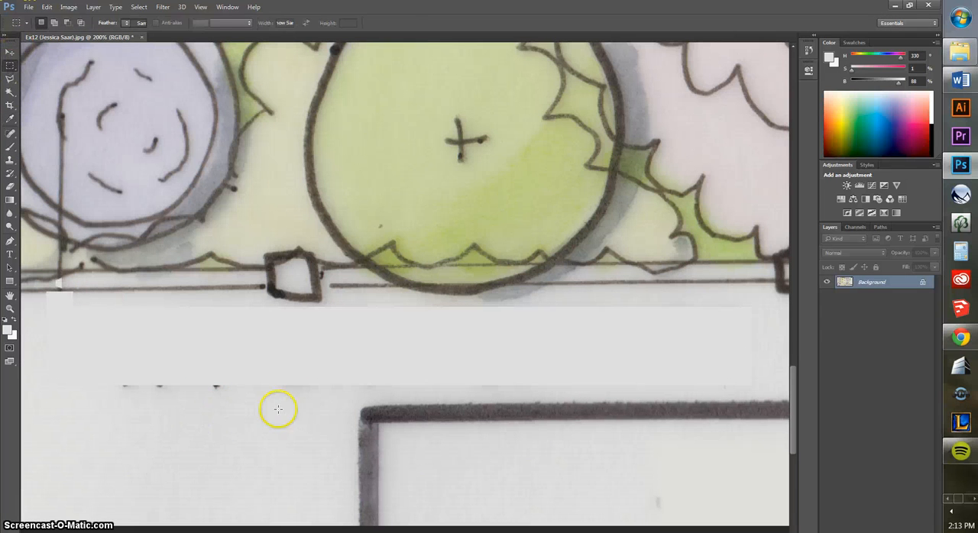
Marquee the leftover letter marks along the lower edge of the filled label area, fill them with the same light grey, and deselect
left_click_drag(324, 405, 94, 367)
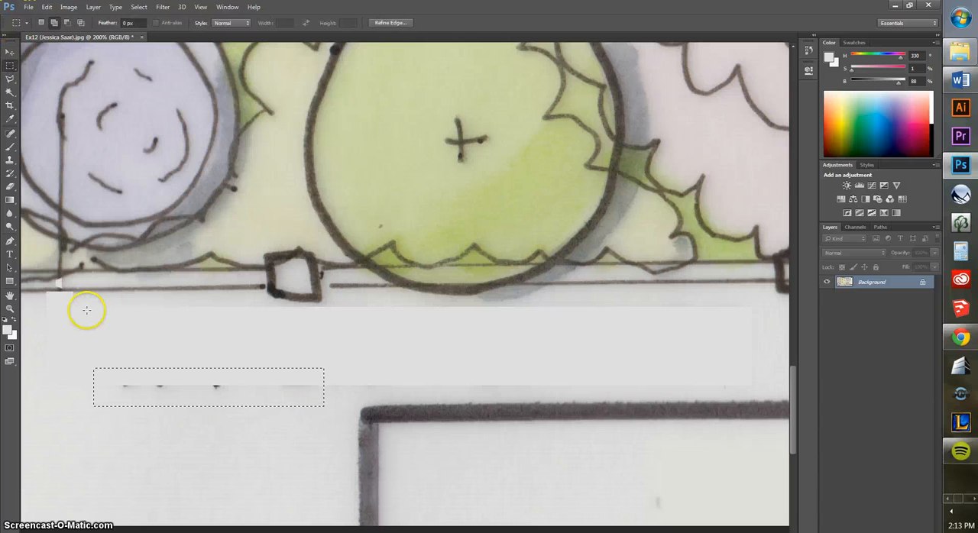
key("shift+F5")
key("Return")
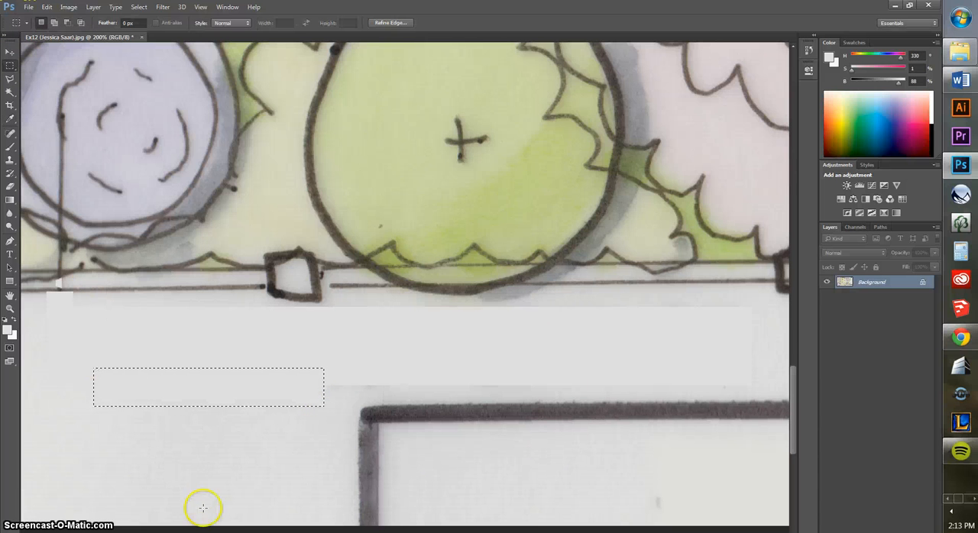
key("ctrl+d")
Outline the leader line piece inside the water feature's inner circle with the Polygonal Lasso and fill it with lavender sampled from the circle
mouse_move(221, 249)
left_mouse_down()
mouse_move(244, 236)
mouse_move(344, 305)
mouse_move(444, 343)
left_mouse_up()
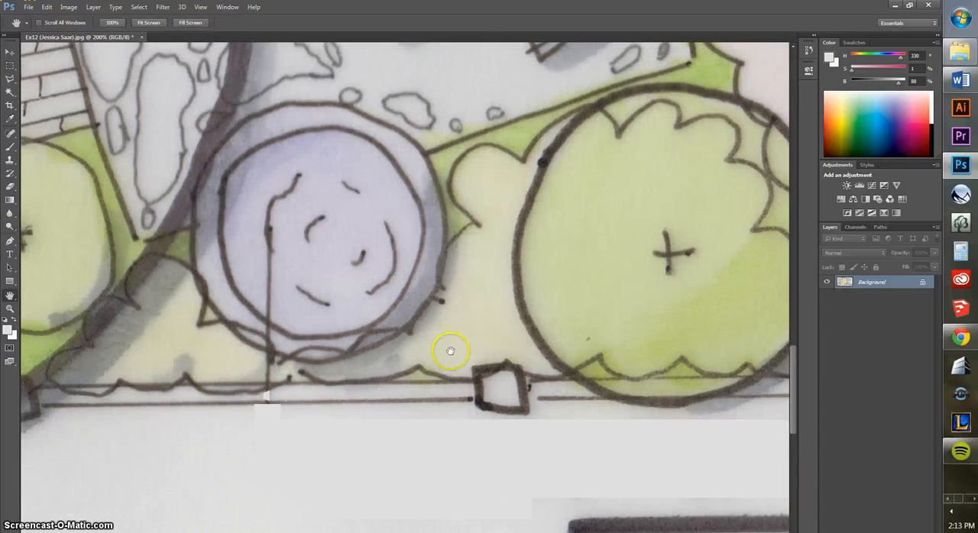
left_click(10, 79)
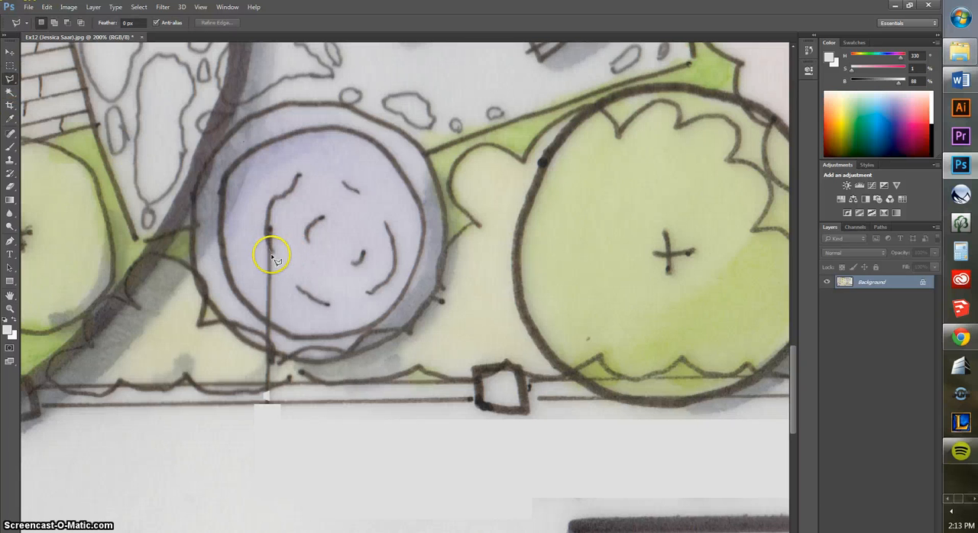
left_click(271, 244)
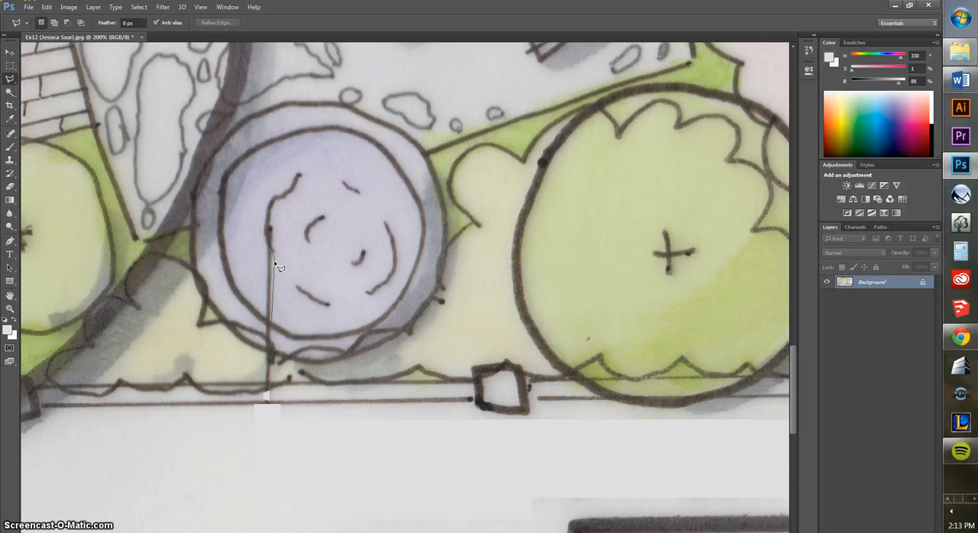
left_click(271, 322)
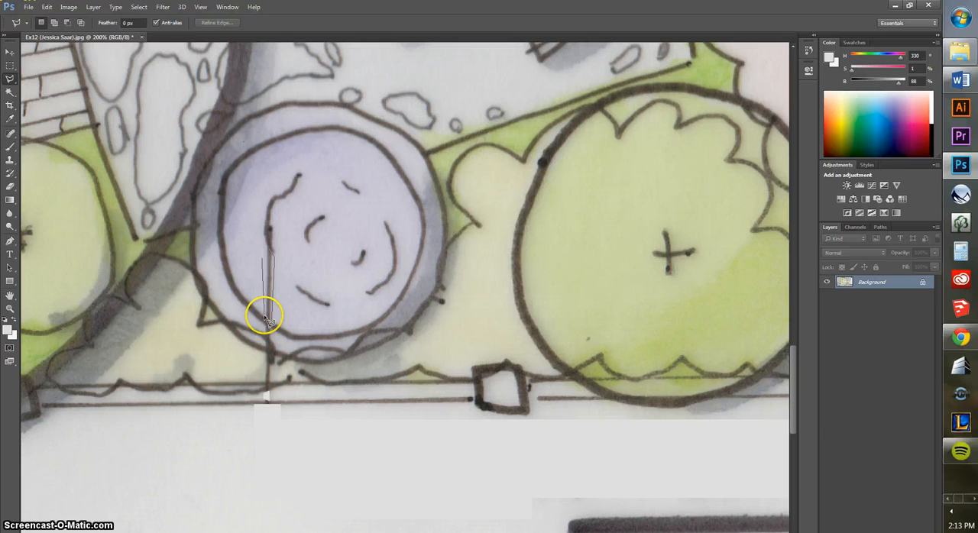
left_click(267, 247)
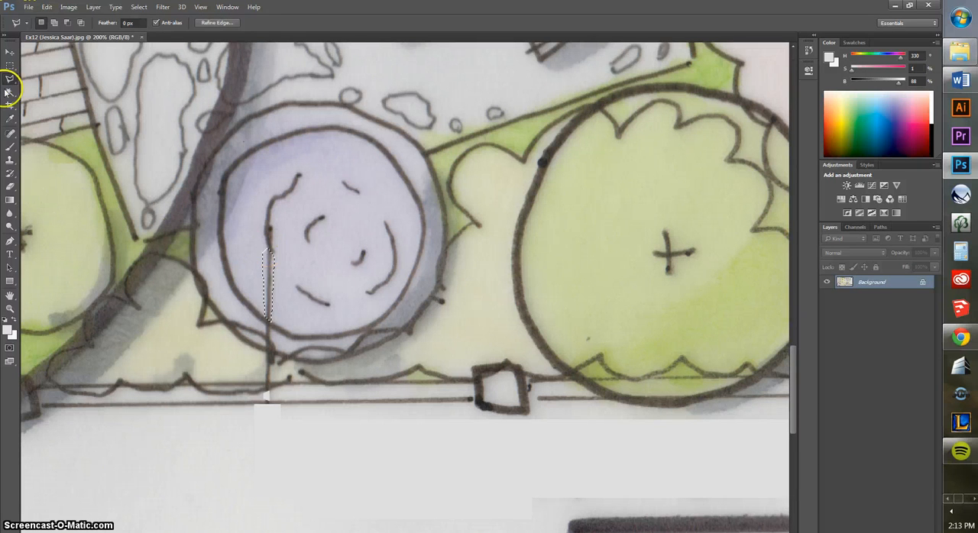
left_click(10, 119)
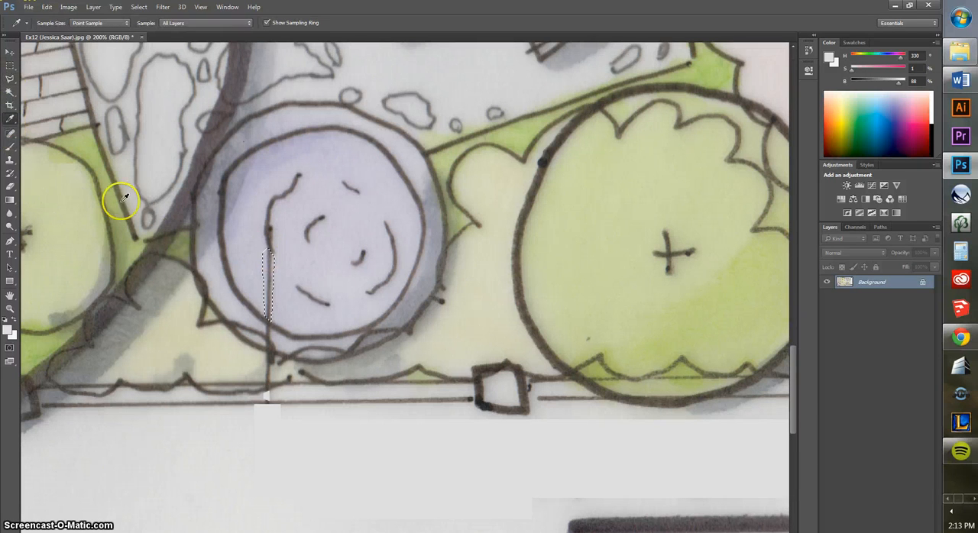
left_click(314, 252)
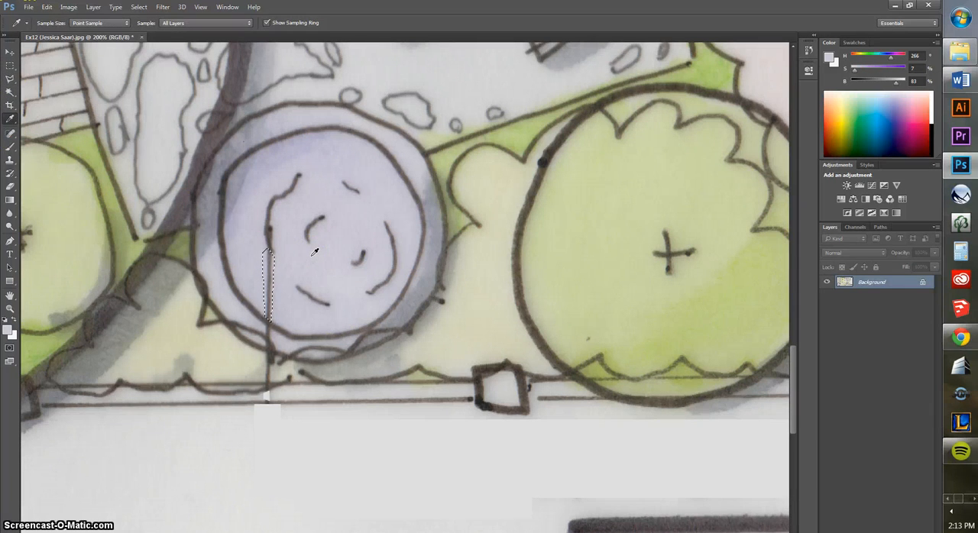
key("shift+BackSpace")
key("Return")
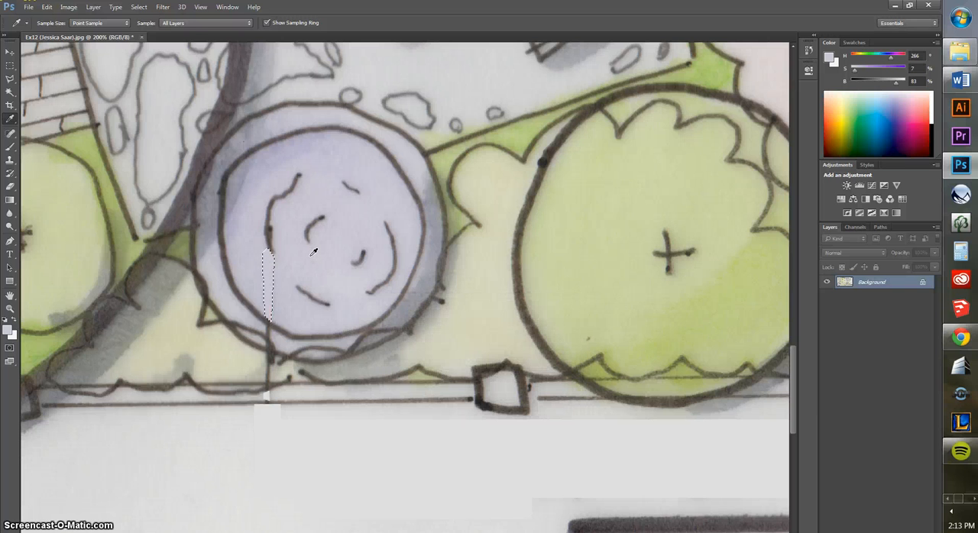
Lasso the leader line piece between the water feature's two circle outlines, fill it with the same lavender, and deselect
left_click(10, 80)
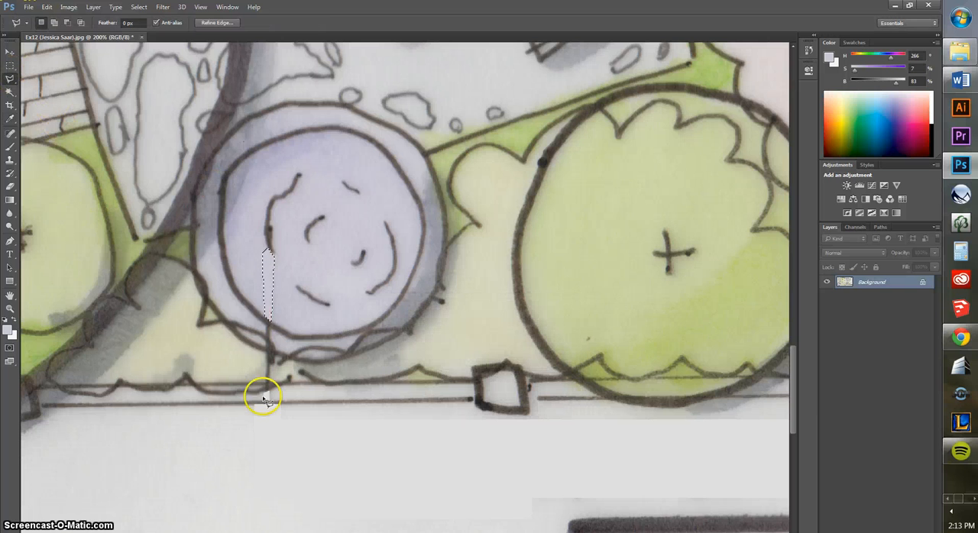
left_click(267, 328)
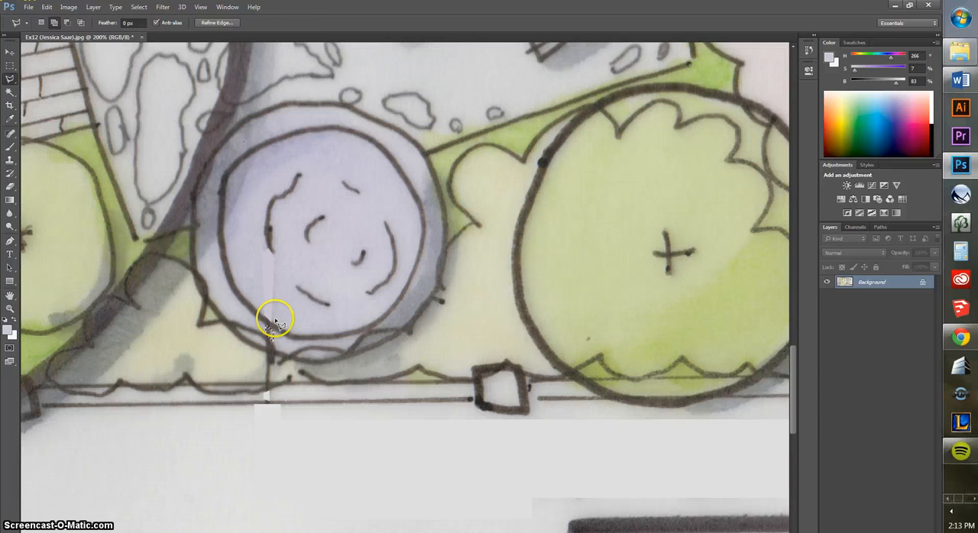
key("shift+F5")
key("Return")
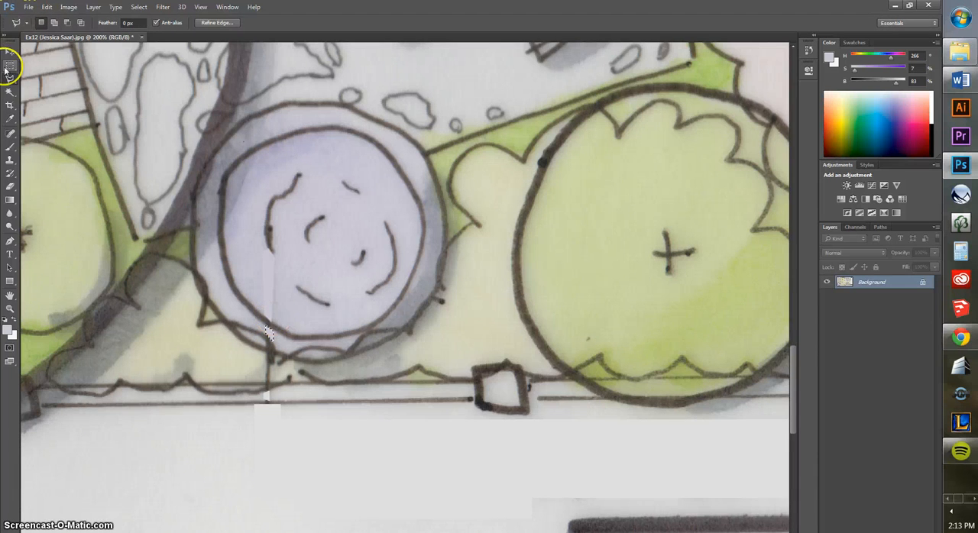
left_click(9, 66)
left_click(263, 357)
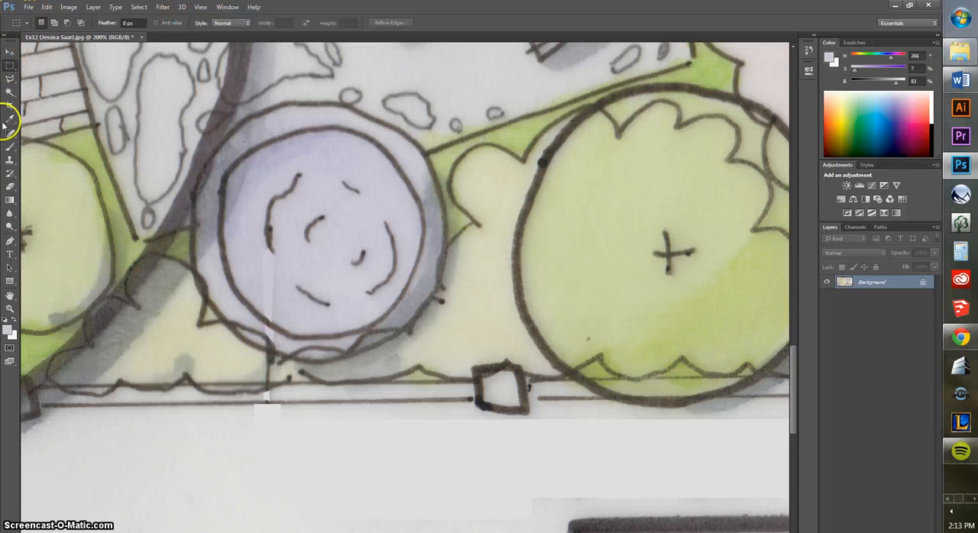
Lasso the leader line piece between the water feature and the border, fill it with adjacent grey-green at 100% opacity, and deselect
left_click(10, 78)
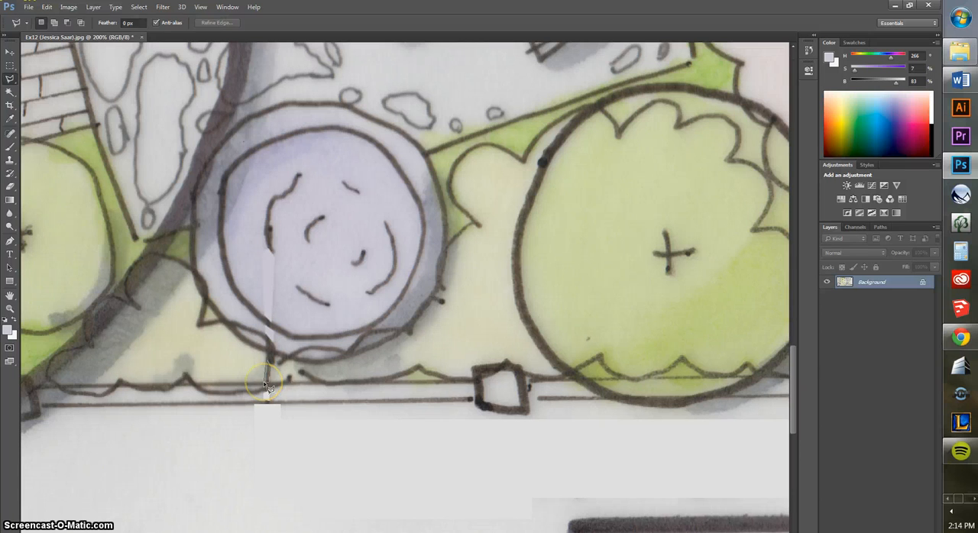
left_click(269, 361)
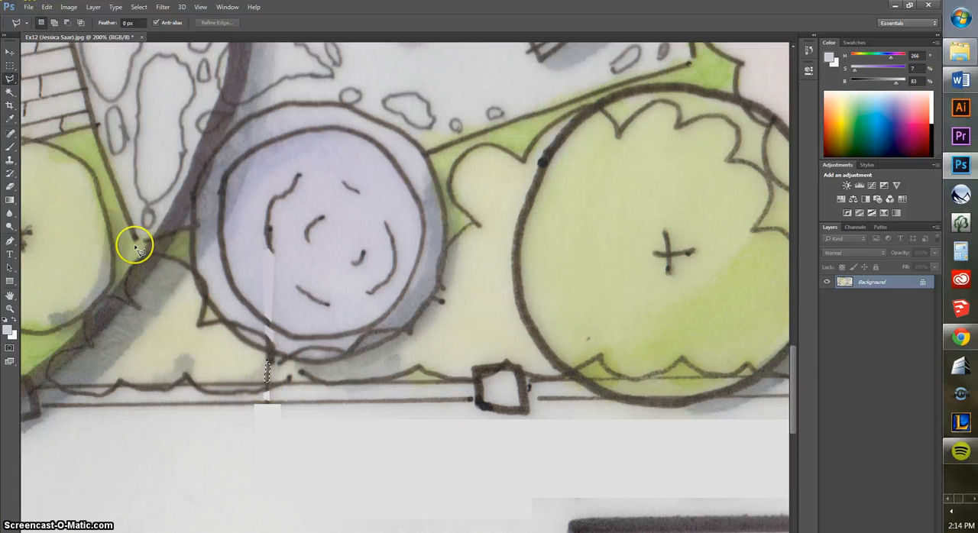
left_click(10, 119)
left_click(262, 371)
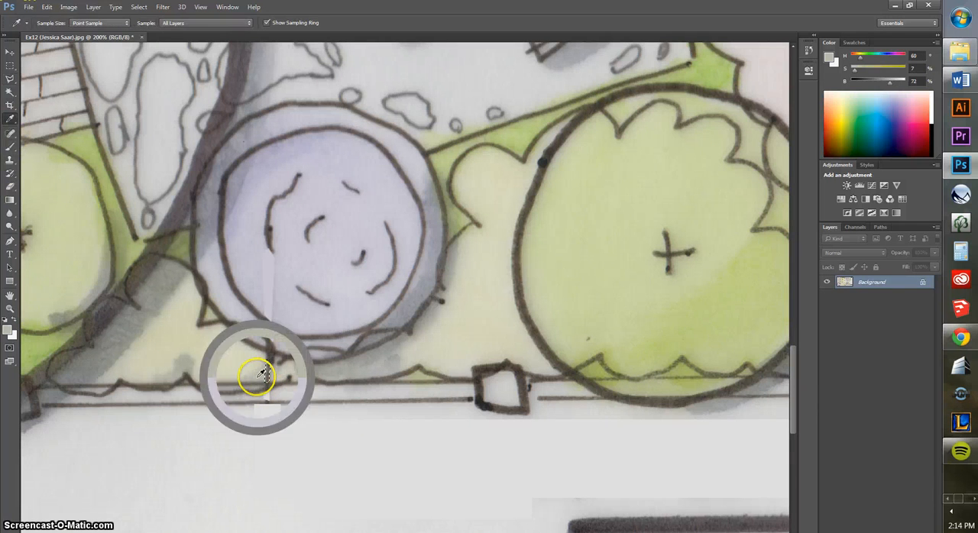
key("shift+F5")
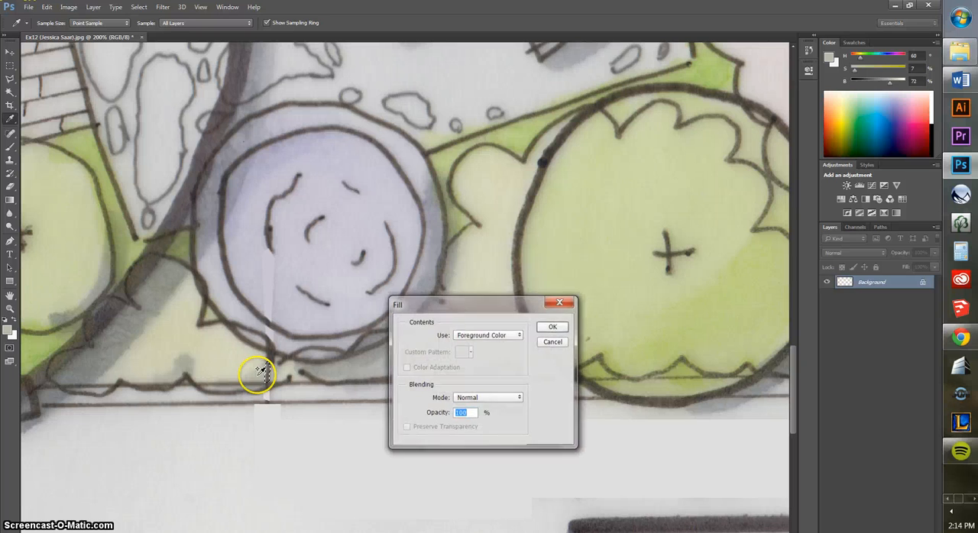
key("Return")
left_click(13, 66)
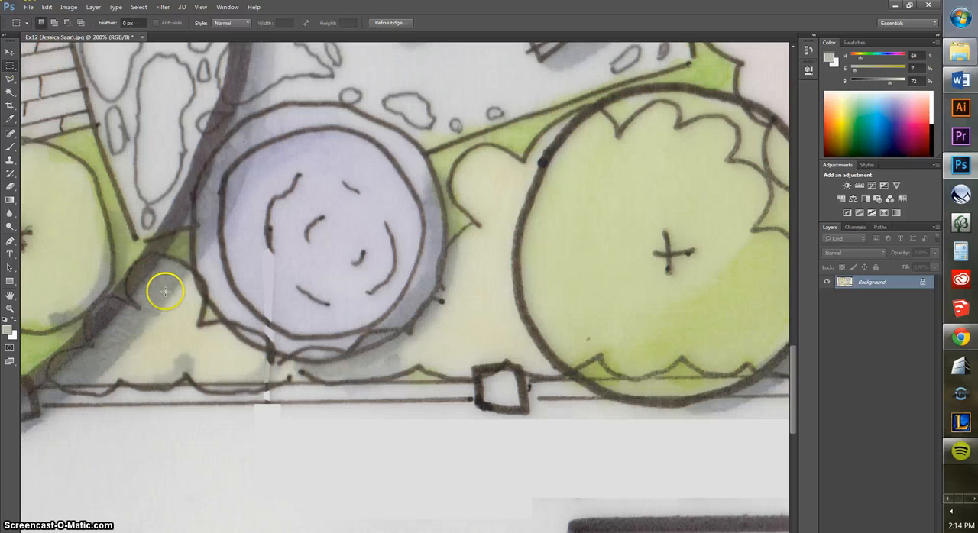
key("ctrl+d")
key("ctrl+minus")
key("ctrl+minus")
key("ctrl+minus")
key("ctrl+minus")
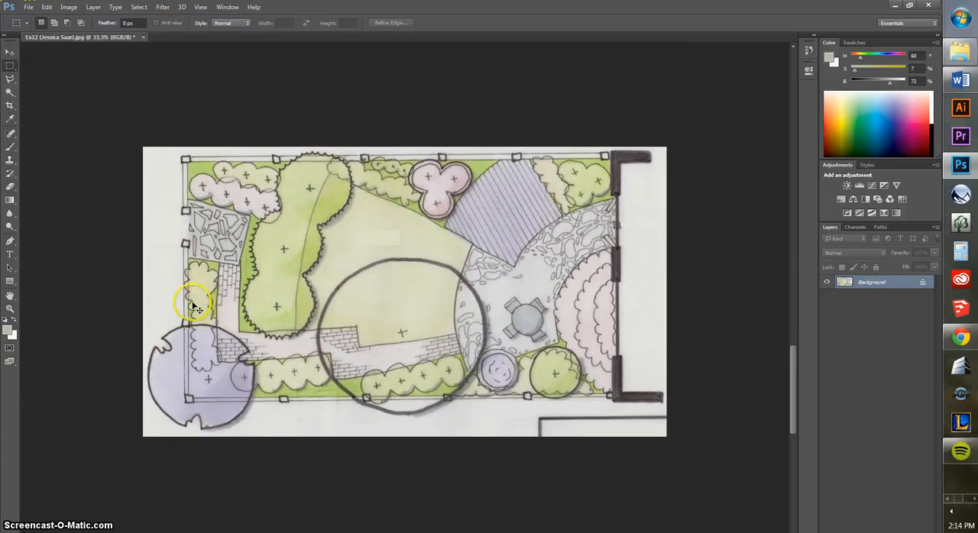